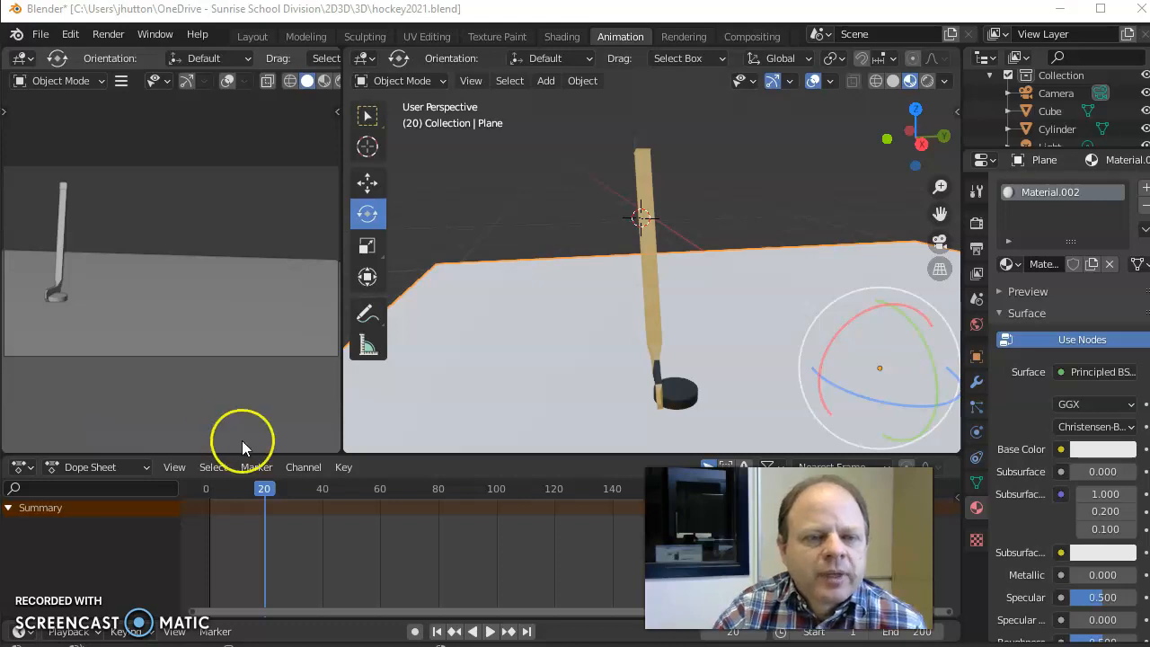
Step: Look at the hockey stick in the Layout workspace, then return to the Animation workspace
left_click(646, 181)
middle_click_drag(600, 285, 617, 213)
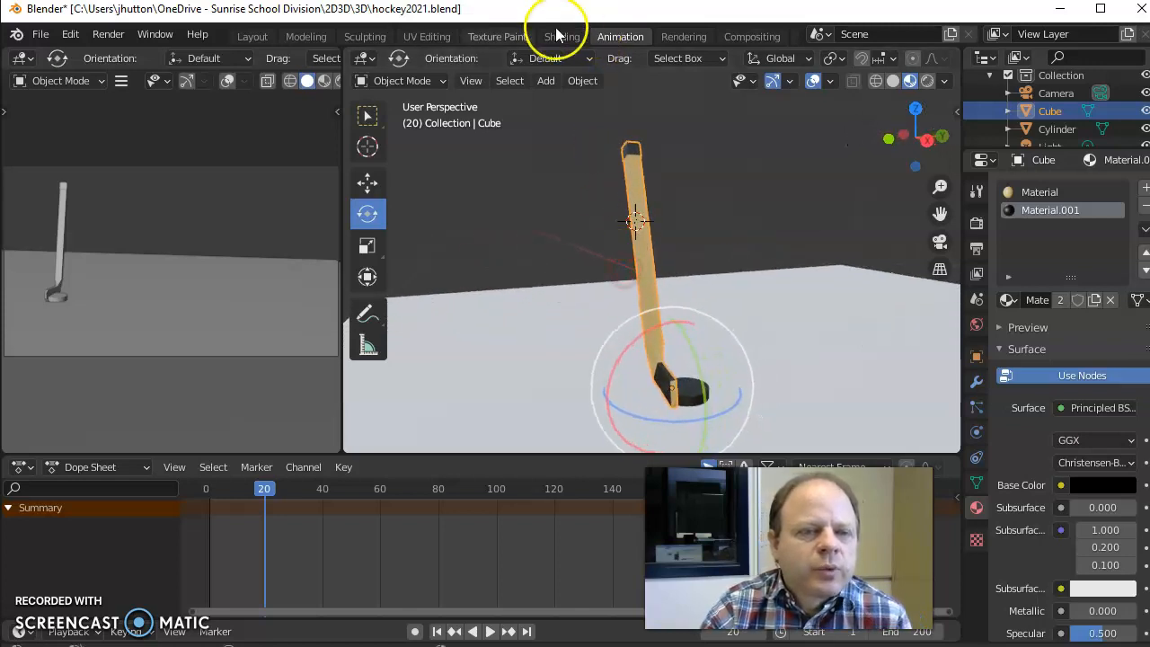
left_click(269, 41)
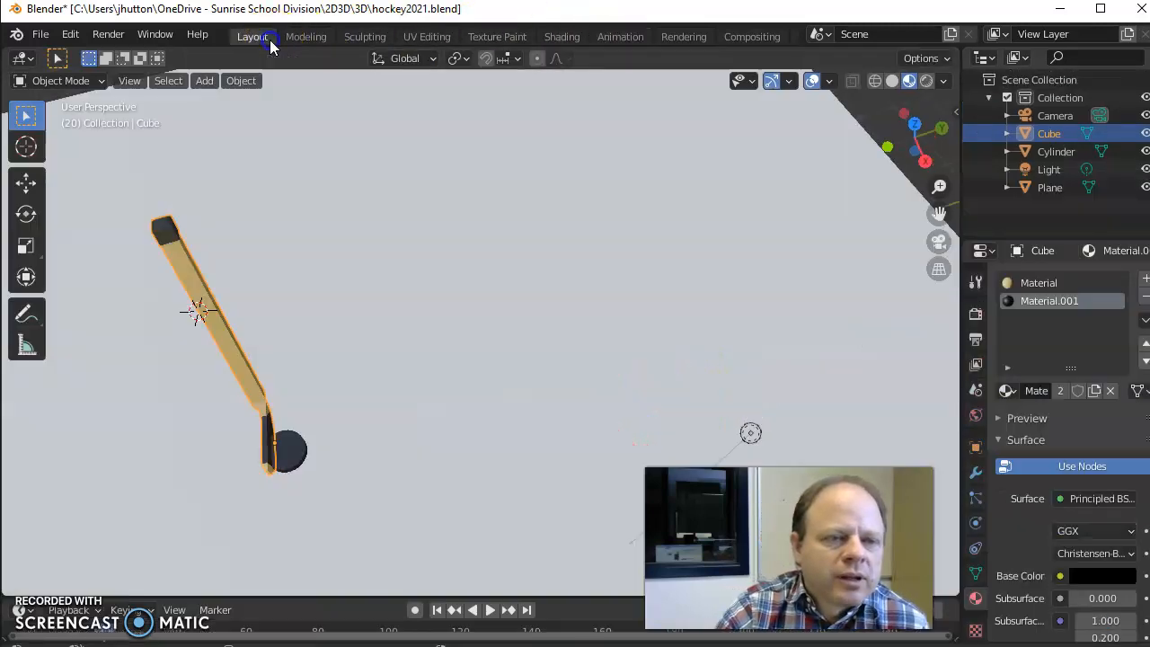
left_click(623, 37)
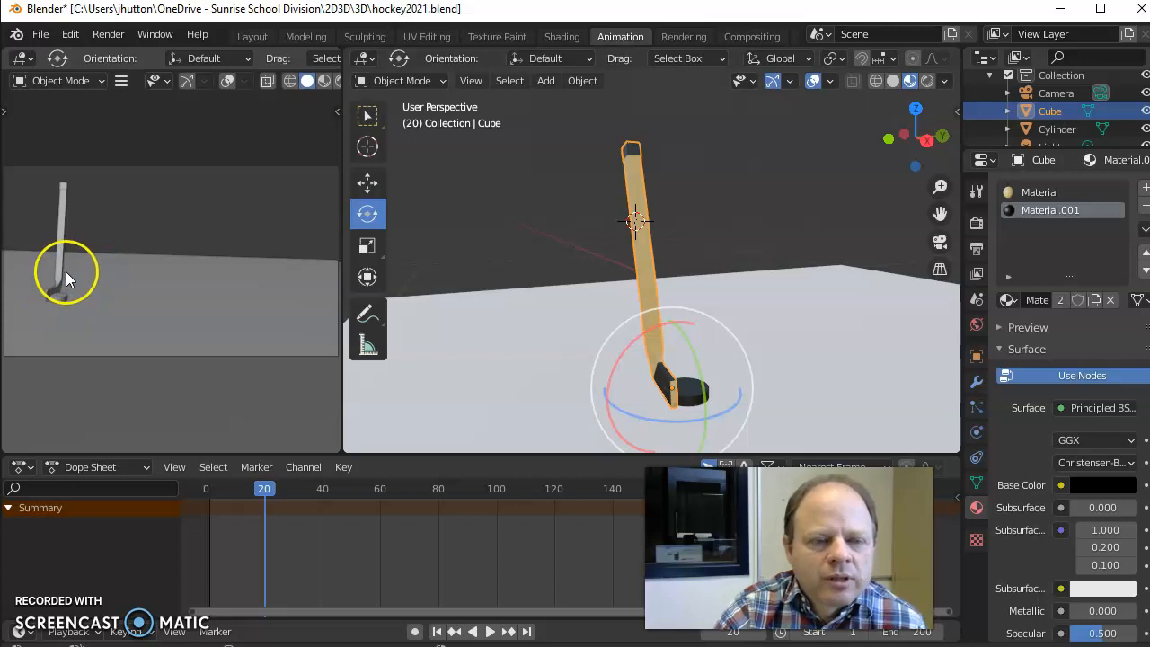
Step: Move the camera horizontally away from the ice plane, keeping the stick and puck near the edge of its shot
scroll(687, 289, "down", 8)
middle_click_drag(742, 213, 738, 264)
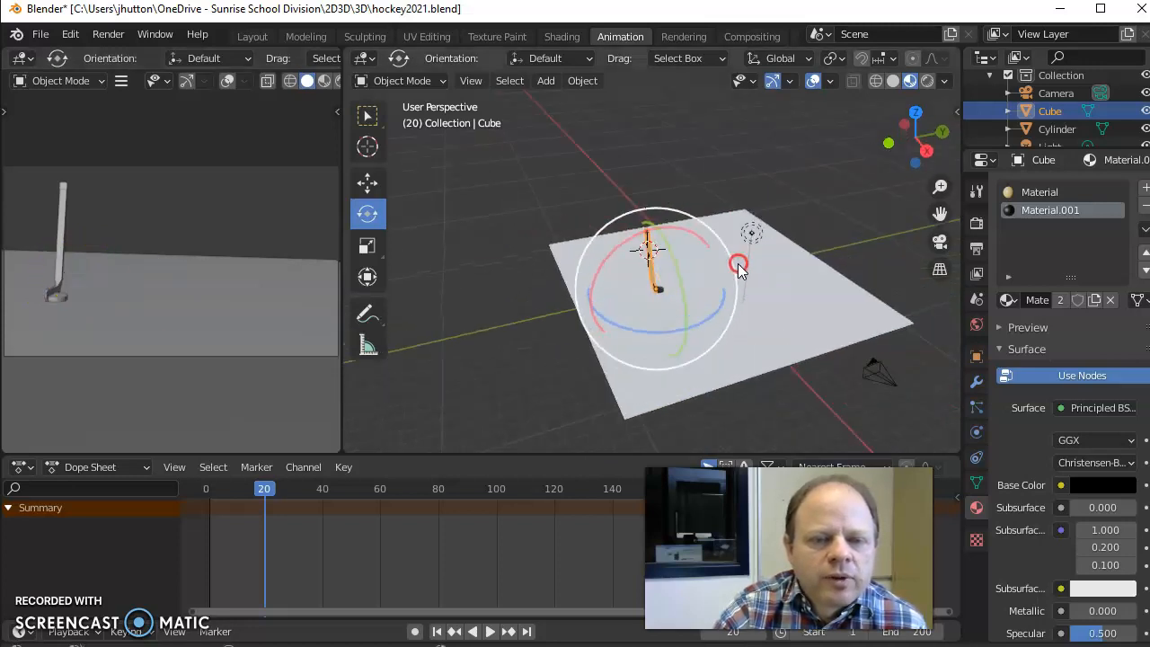
left_click(889, 383)
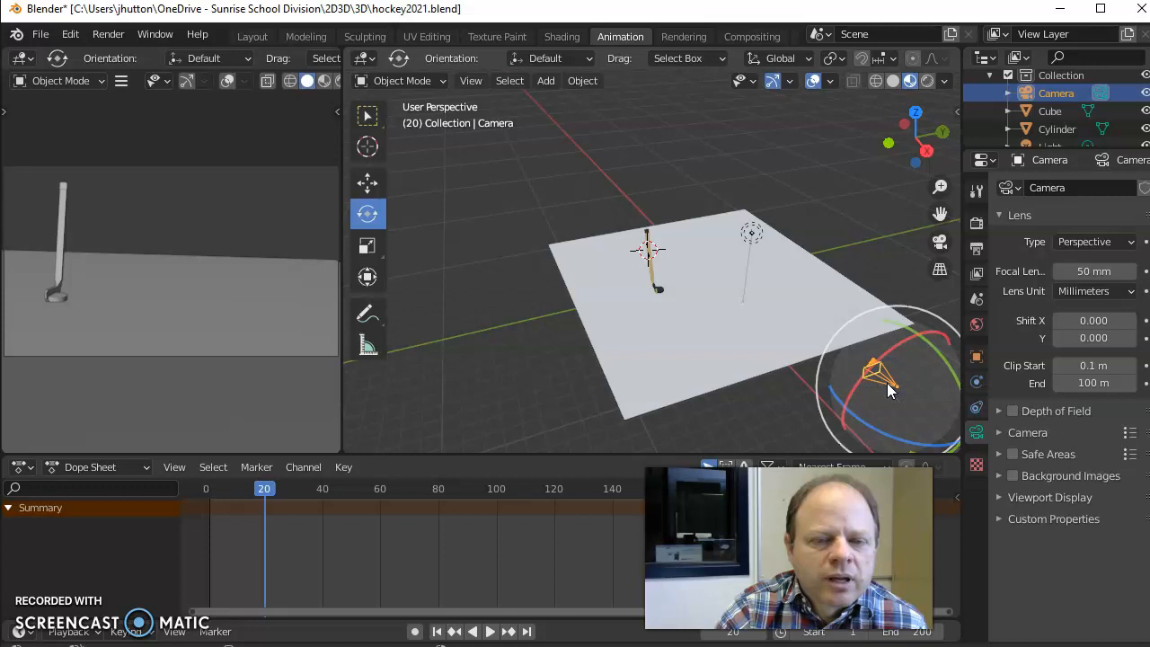
key("KP_7")
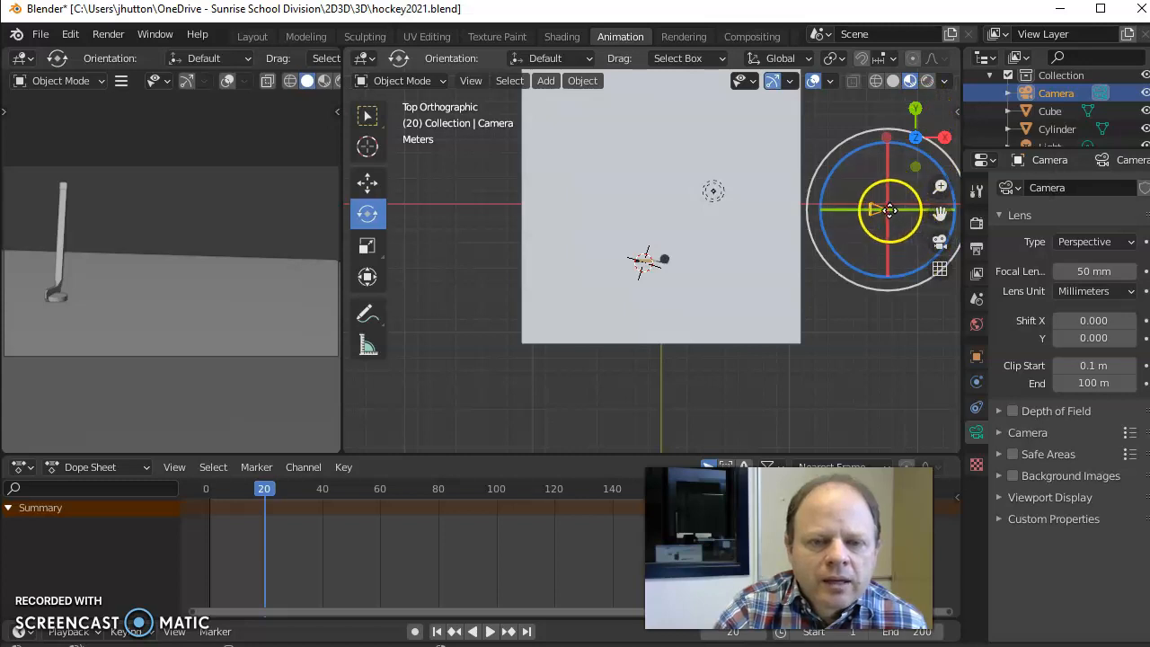
left_click_drag(884, 209, 920, 191)
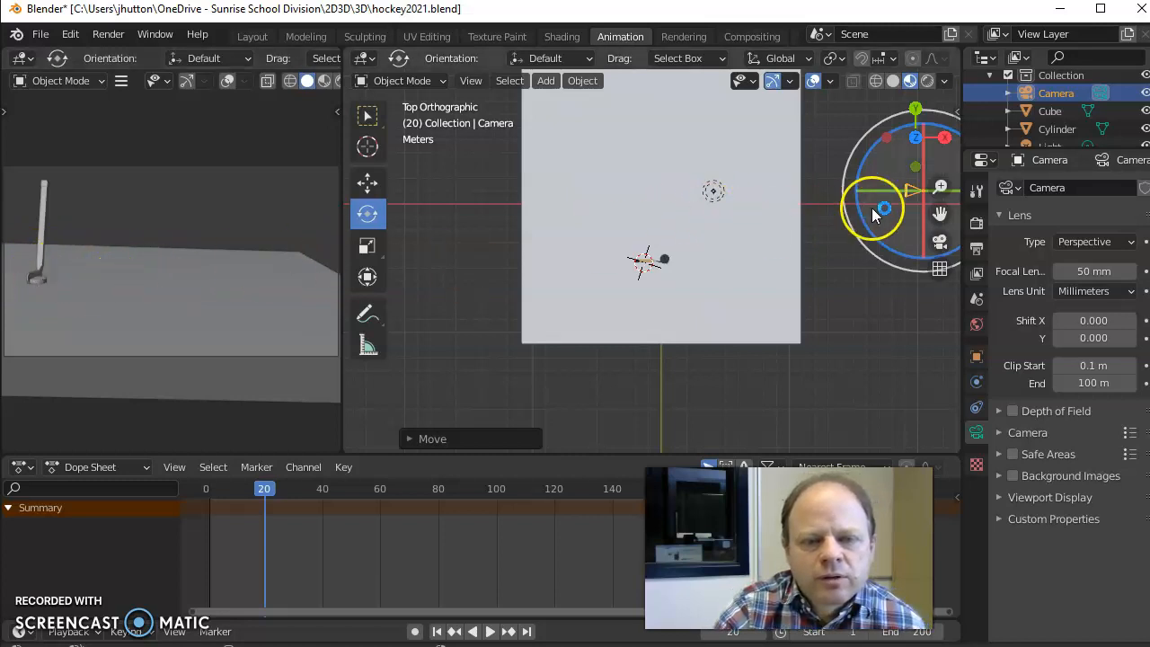
key("g")
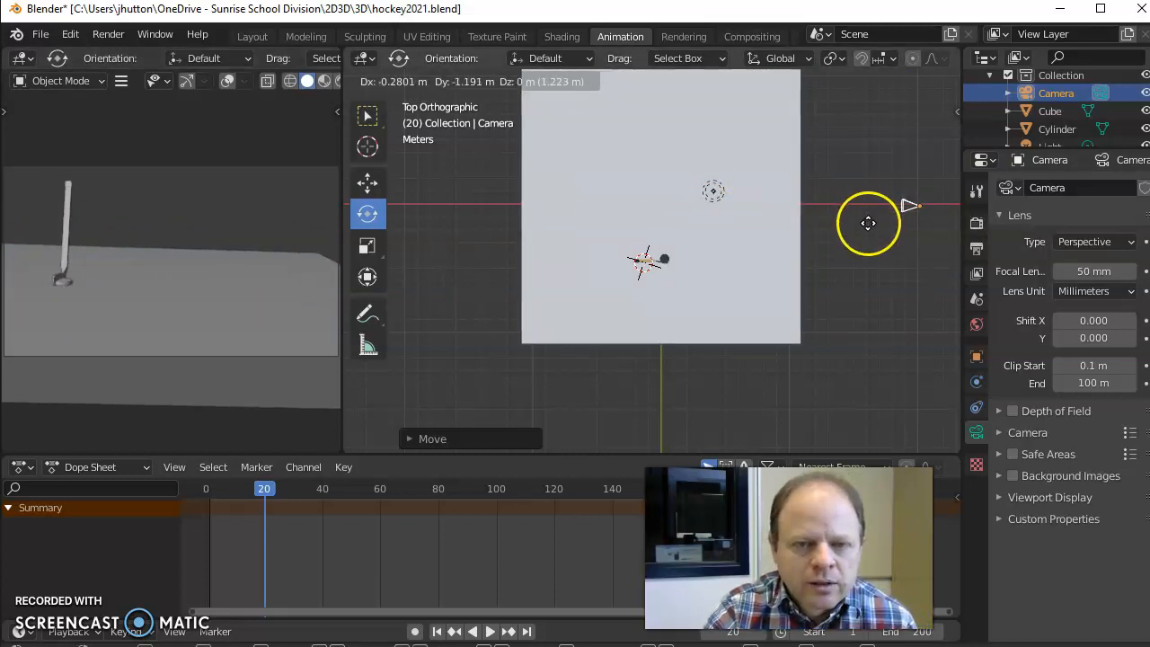
left_click(870, 220)
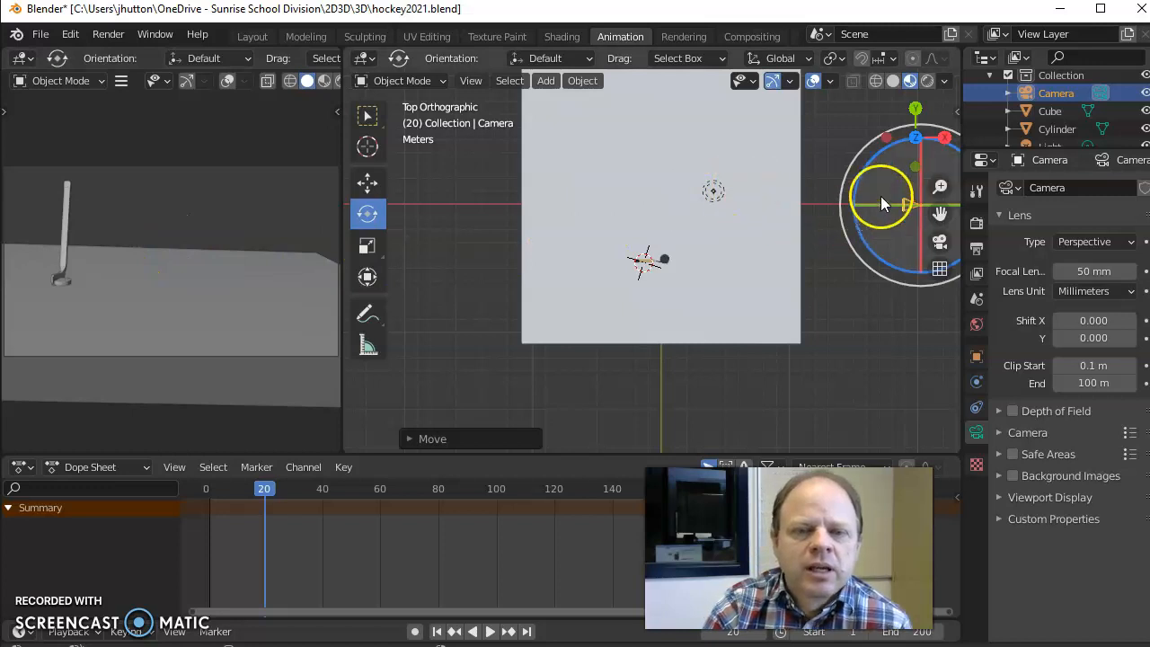
Step: Scale the ice plane up uniformly so its surface spans the full width of the camera shot
middle_click_drag(860, 340, 873, 177)
left_click_drag(872, 179, 925, 252)
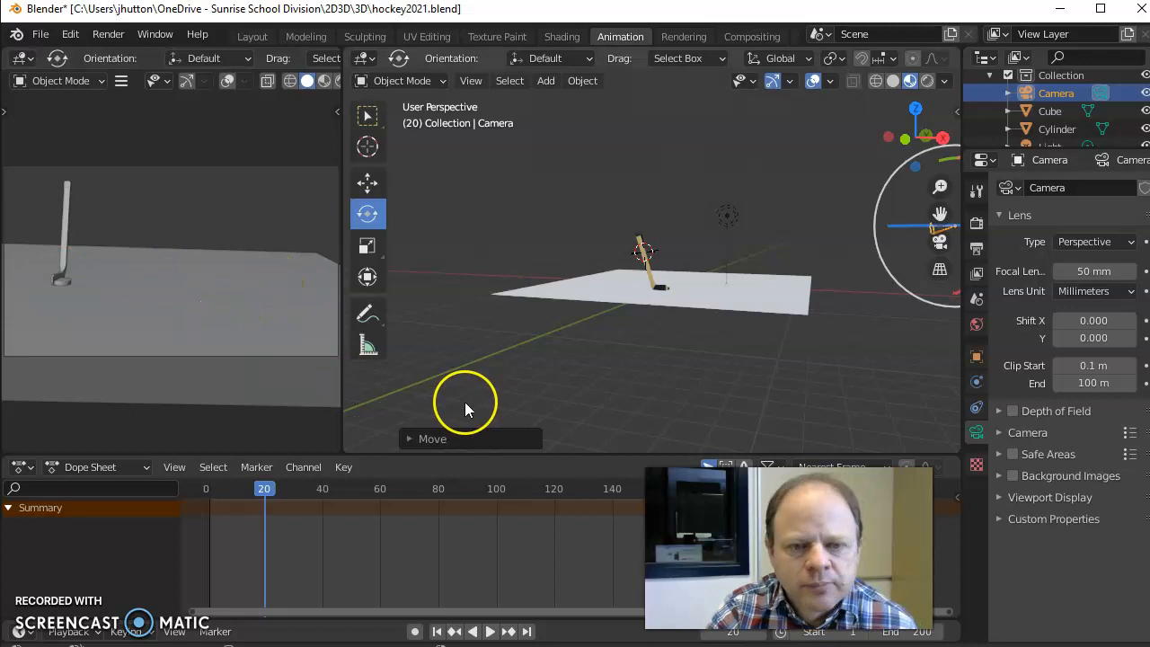
left_click(66, 220)
scroll(705, 287, "up", 6)
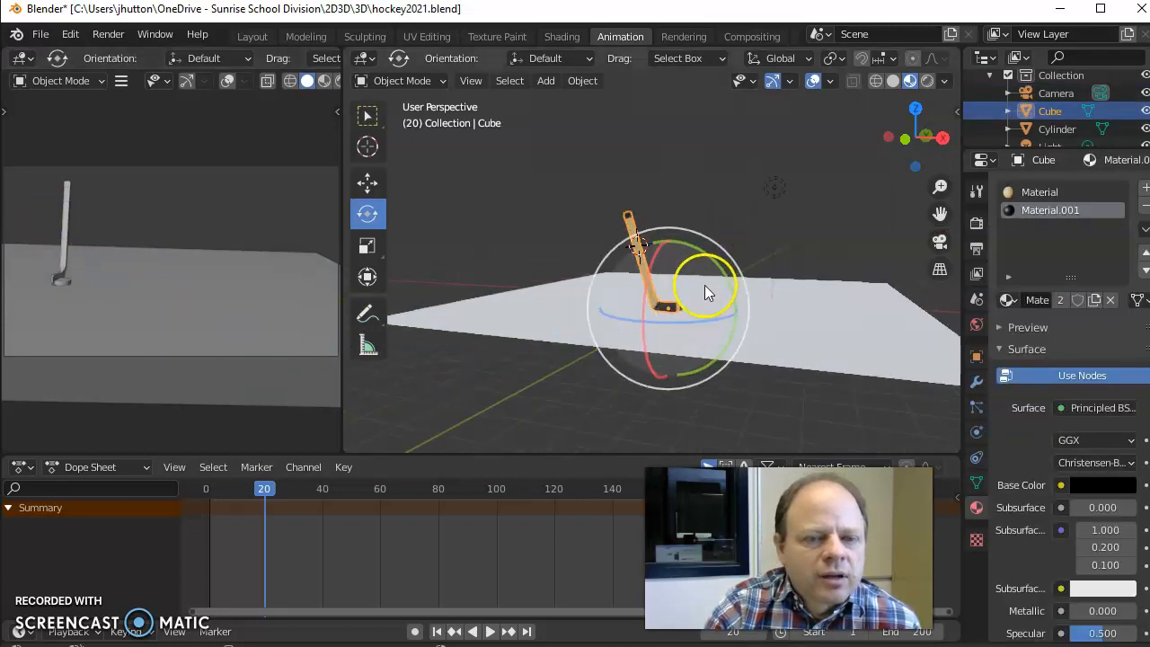
middle_click_drag(868, 322, 720, 313)
left_click(669, 350)
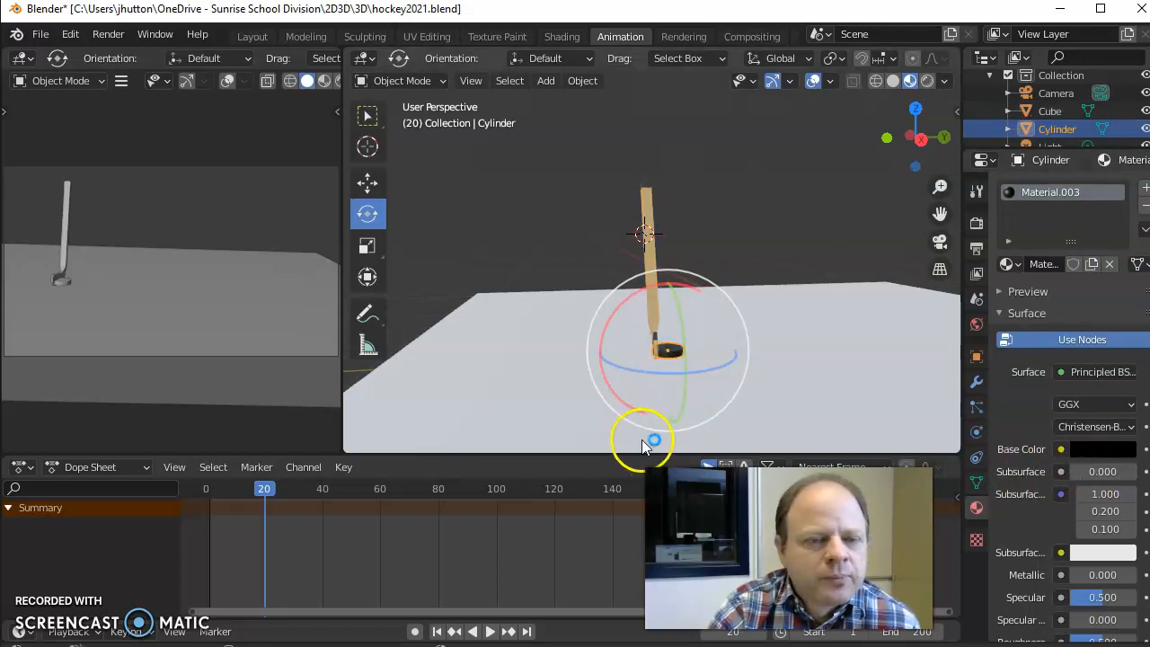
left_click(501, 377)
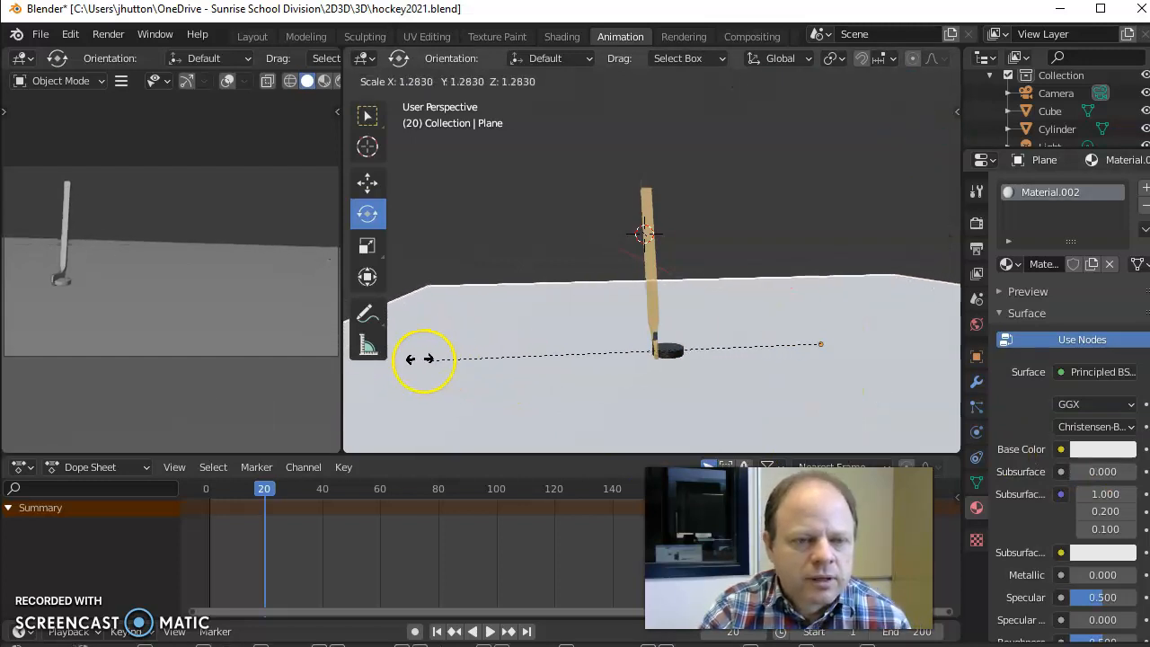
left_click(353, 346)
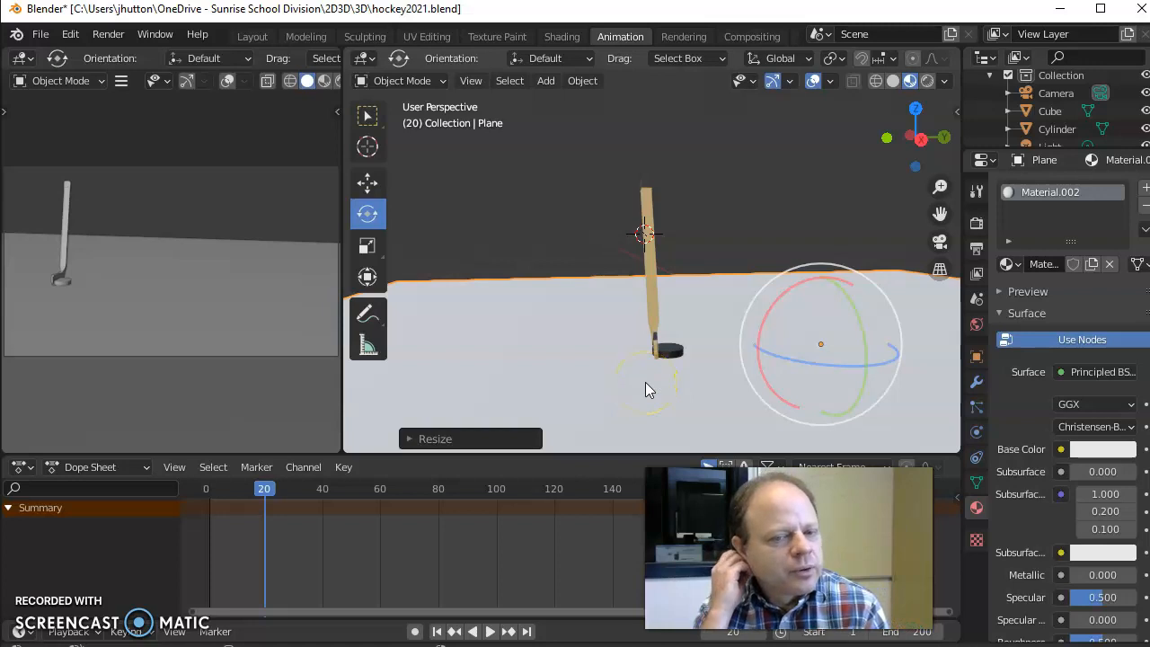
Step: Tilt the hockey stick slightly toward the puck and place the 3D cursor on the upper part of its shaft
left_click(652, 280)
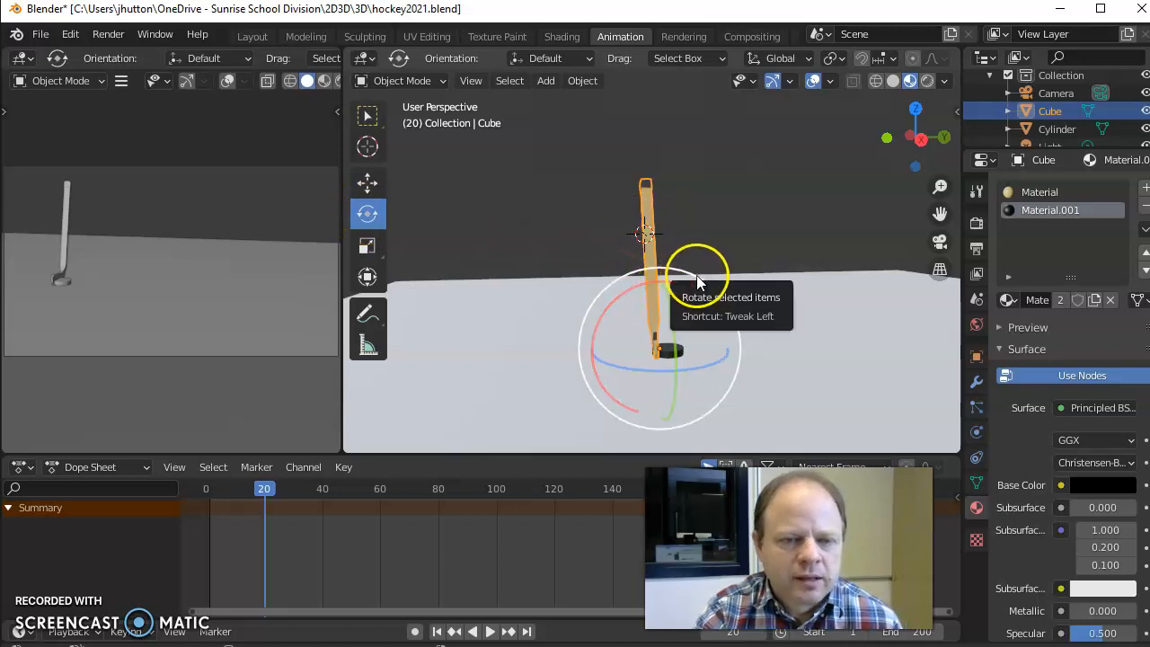
mouse_move(696, 275)
left_mouse_down()
mouse_move(734, 290)
mouse_move(593, 282)
mouse_move(763, 302)
mouse_move(701, 296)
mouse_move(690, 289)
mouse_move(729, 290)
mouse_move(699, 284)
left_mouse_up()
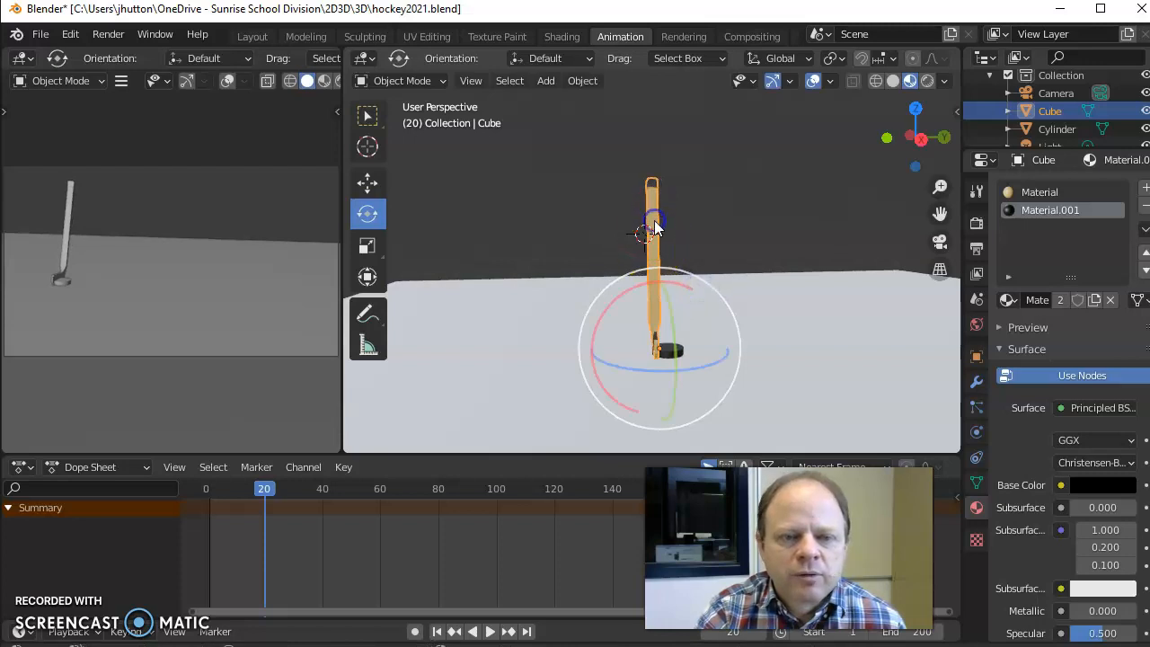
left_click(367, 143)
left_click_drag(645, 214, 648, 220)
scroll(655, 225, "up", 3)
left_click_drag(651, 175, 657, 189)
left_click(655, 177)
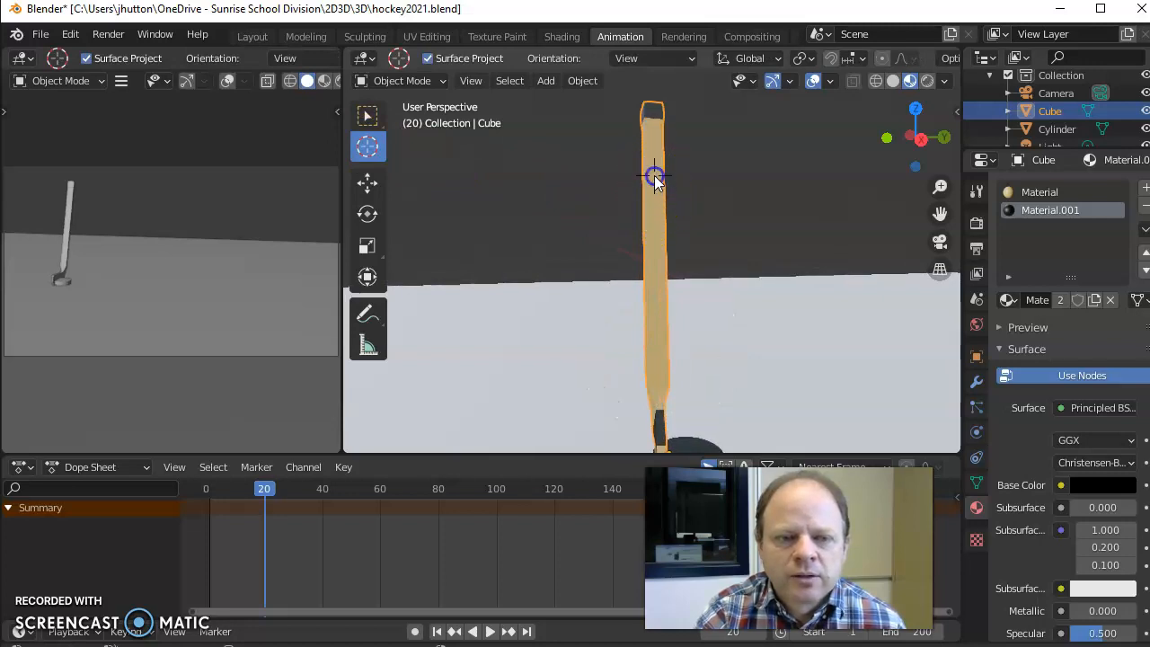
left_click(653, 183)
left_click(653, 195)
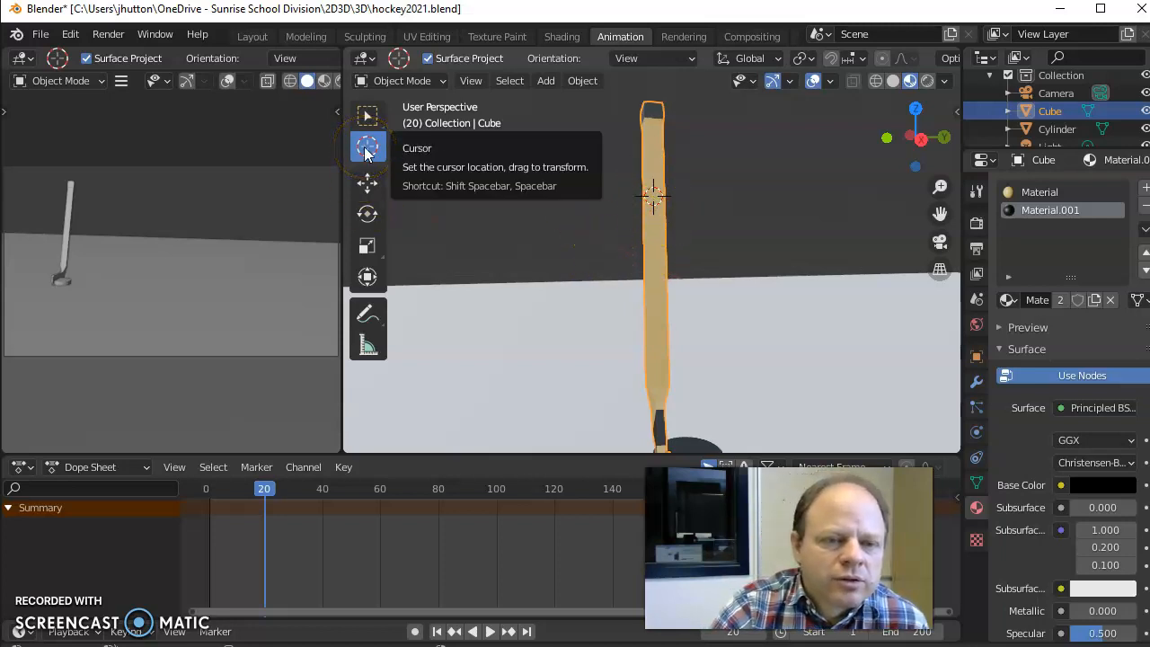
left_click(638, 205)
middle_click_drag(624, 205, 643, 228)
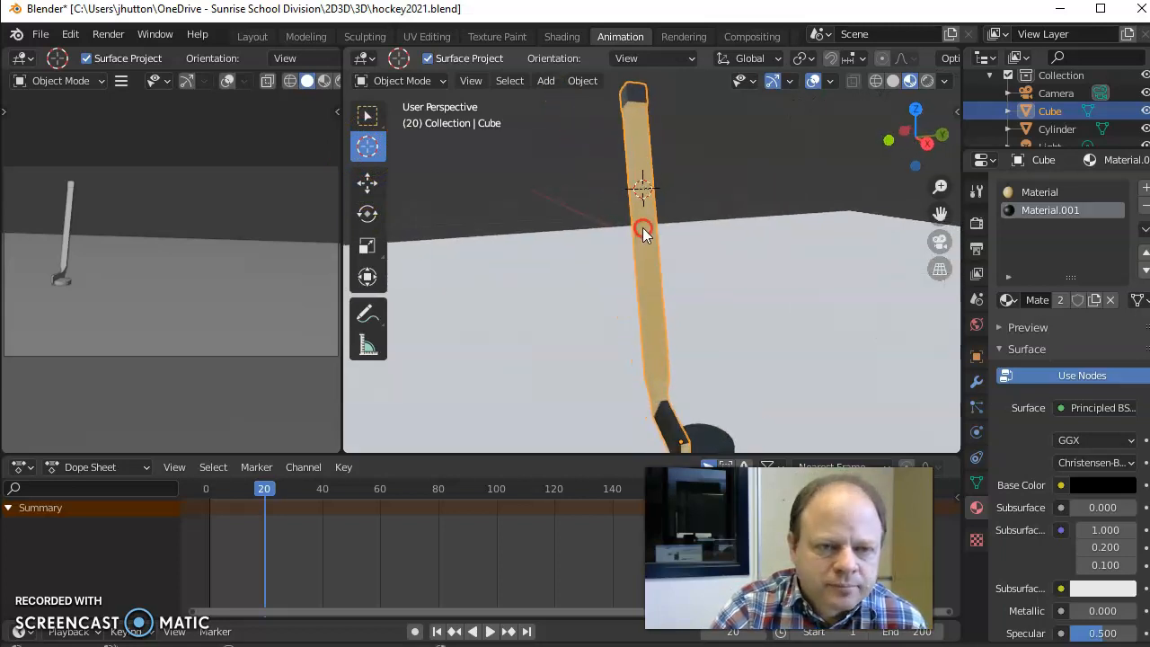
Step: Set the hockey stick's origin to the 3D cursor
left_click(577, 83)
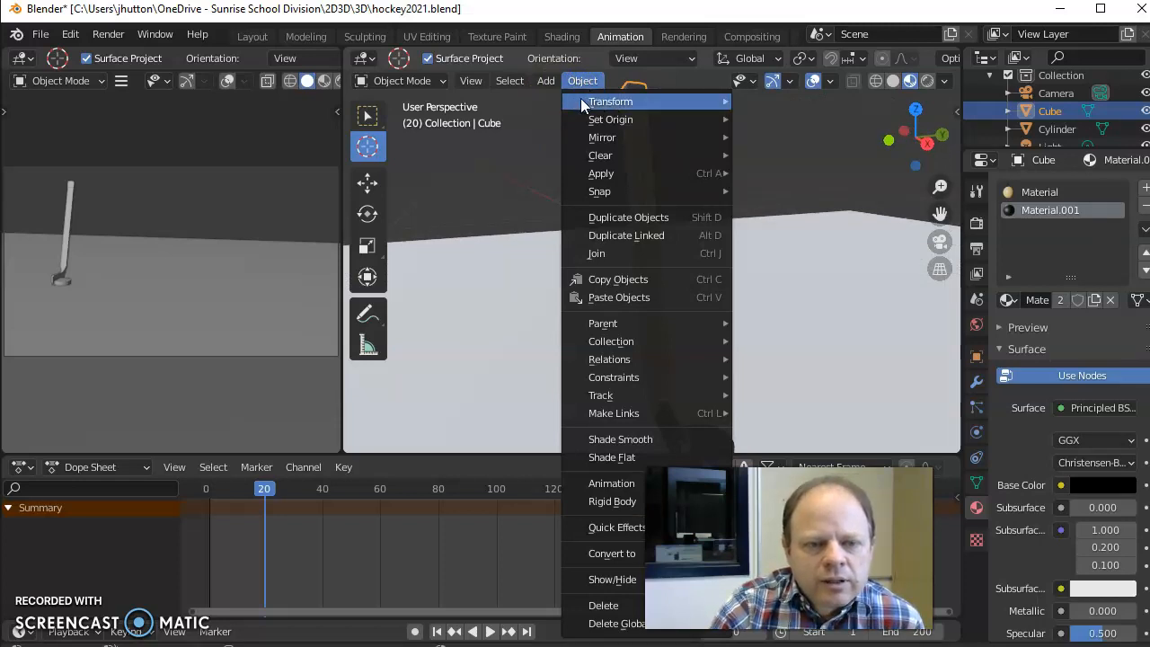
mouse_move(580, 98)
left_click(596, 116)
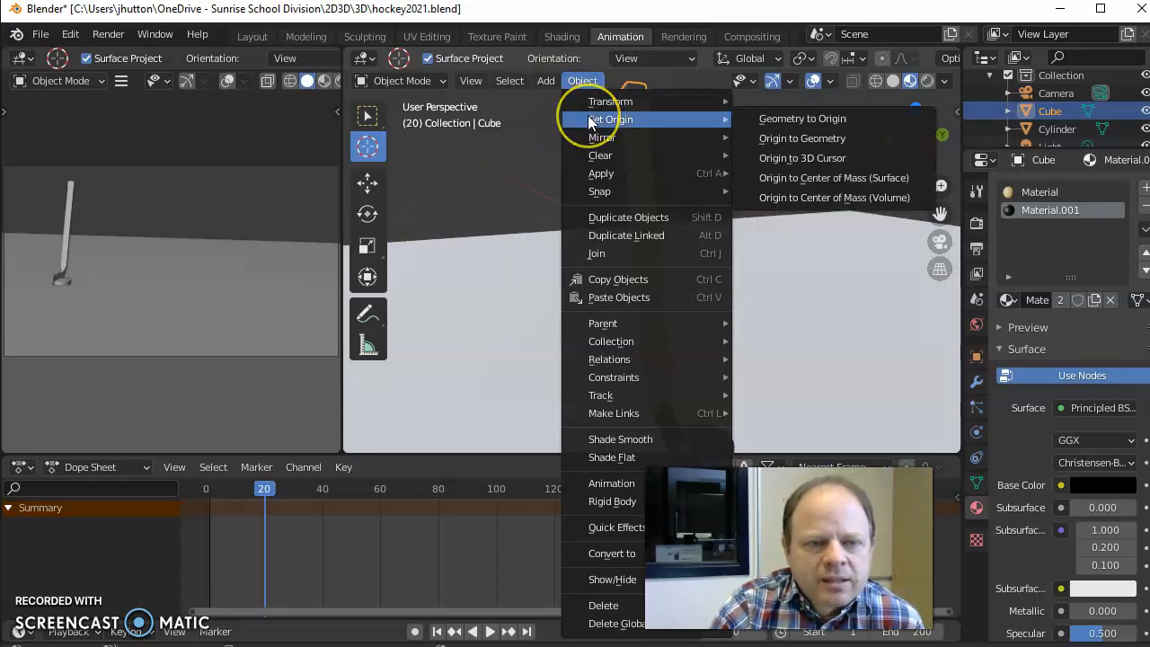
left_click(821, 160)
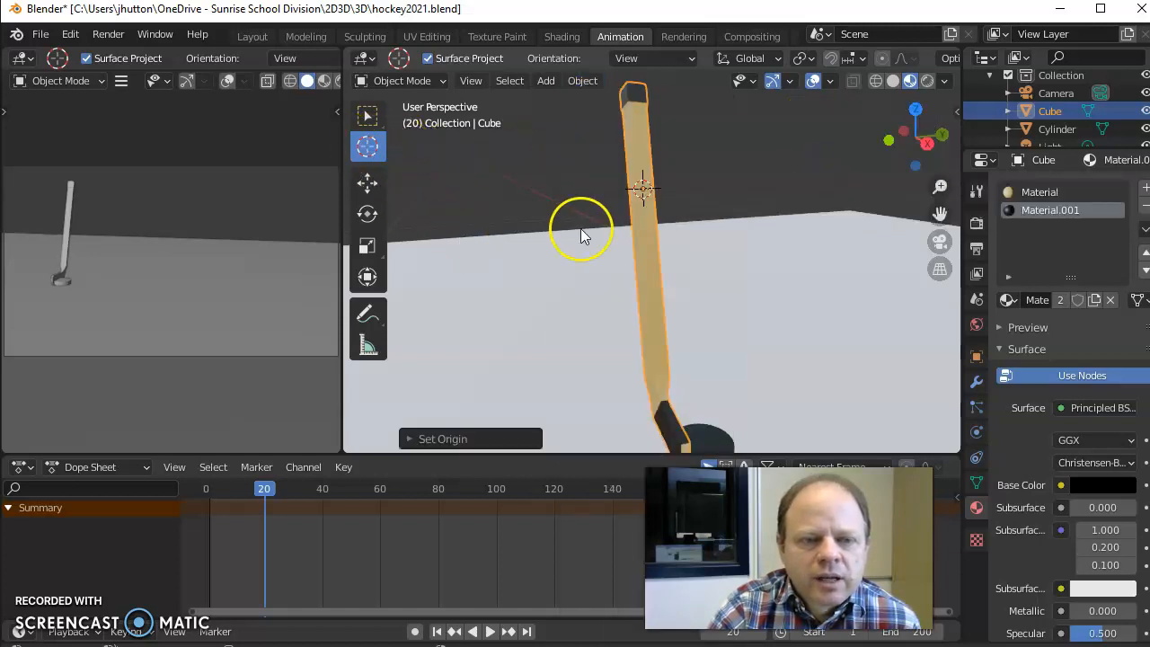
Step: Try a rotation of the hockey stick about its new origin and undo it
scroll(763, 260, "down", 2)
left_click(366, 213)
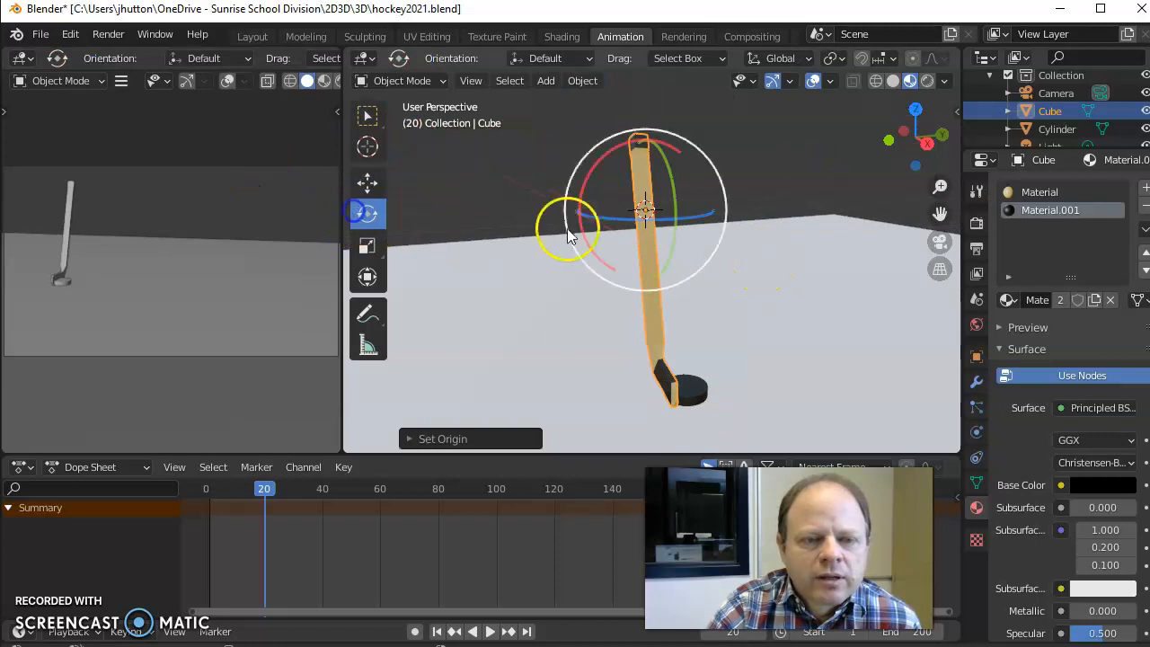
left_click_drag(584, 234, 548, 256)
scroll(683, 229, "down", 2)
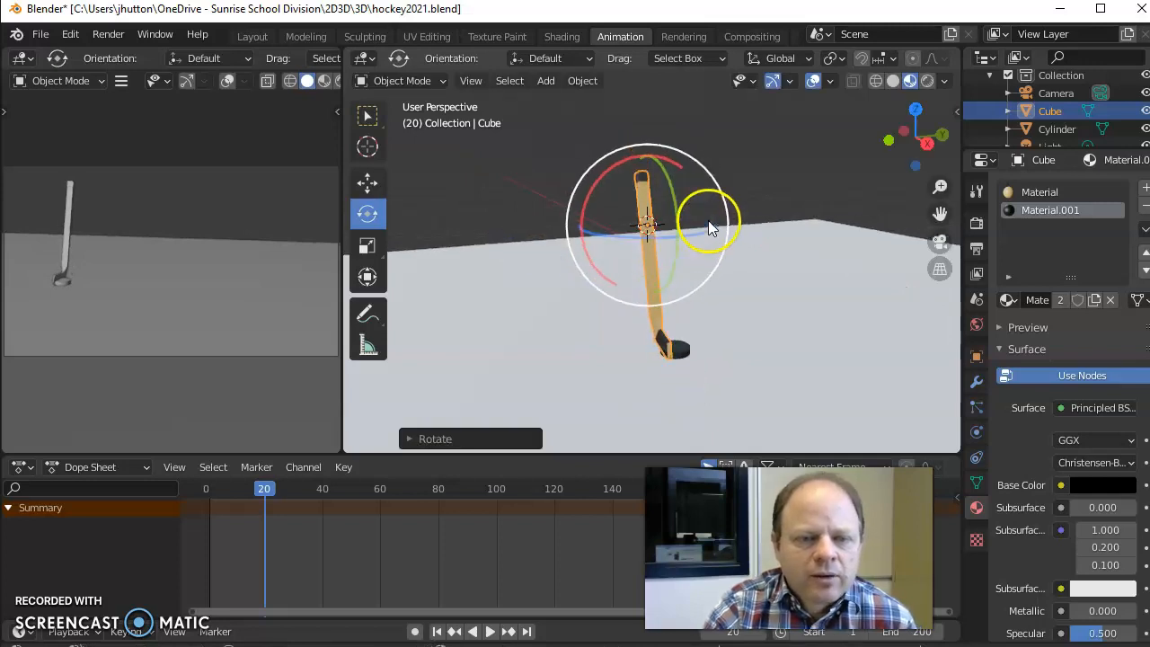
scroll(753, 210, "down", 1)
scroll(752, 210, "up", 1)
middle_click_drag(757, 212, 712, 240)
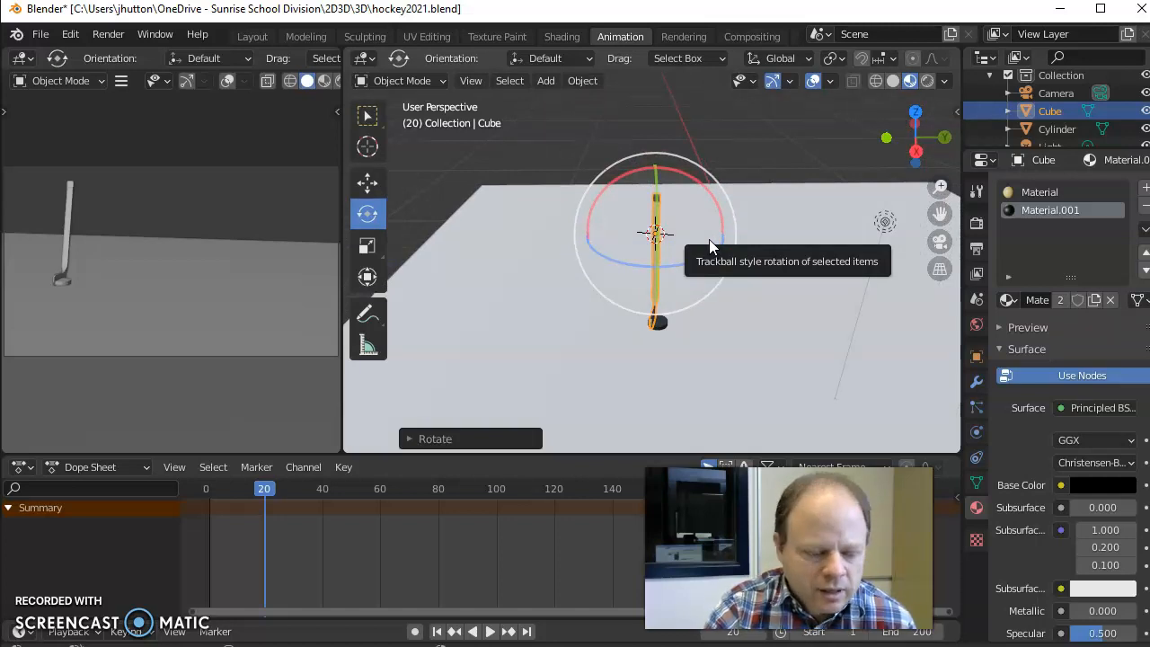
key("ctrl+z")
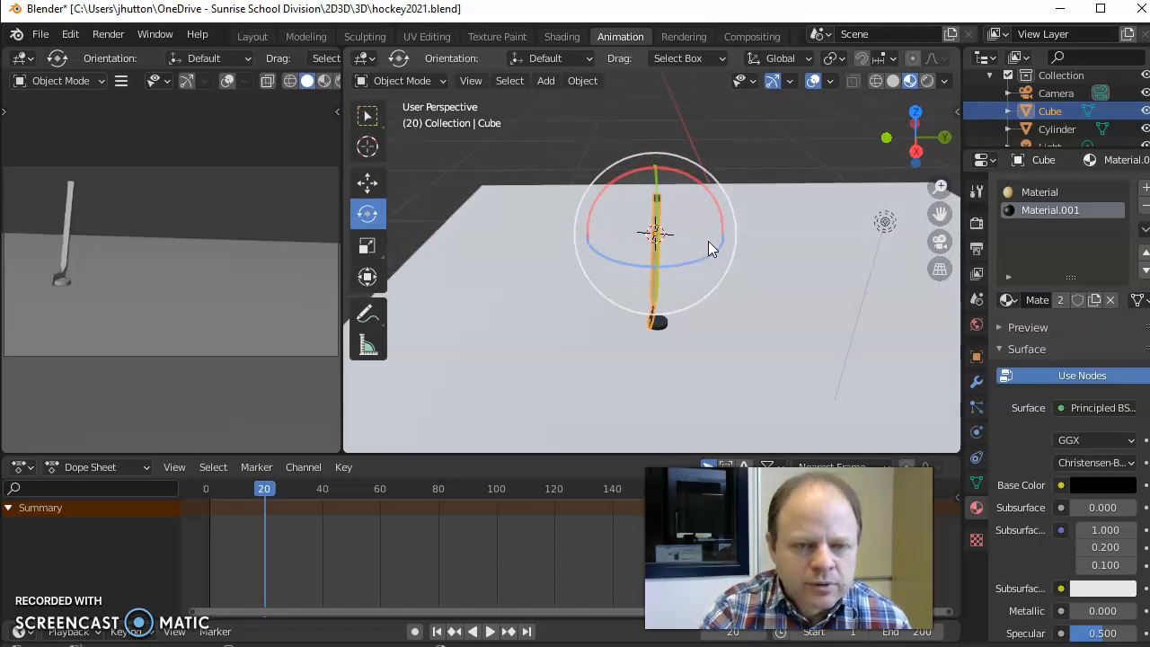
Step: Duplicate the hockey stick and place the copy across the ice, near the opposite side of the camera shot
right_click(659, 208)
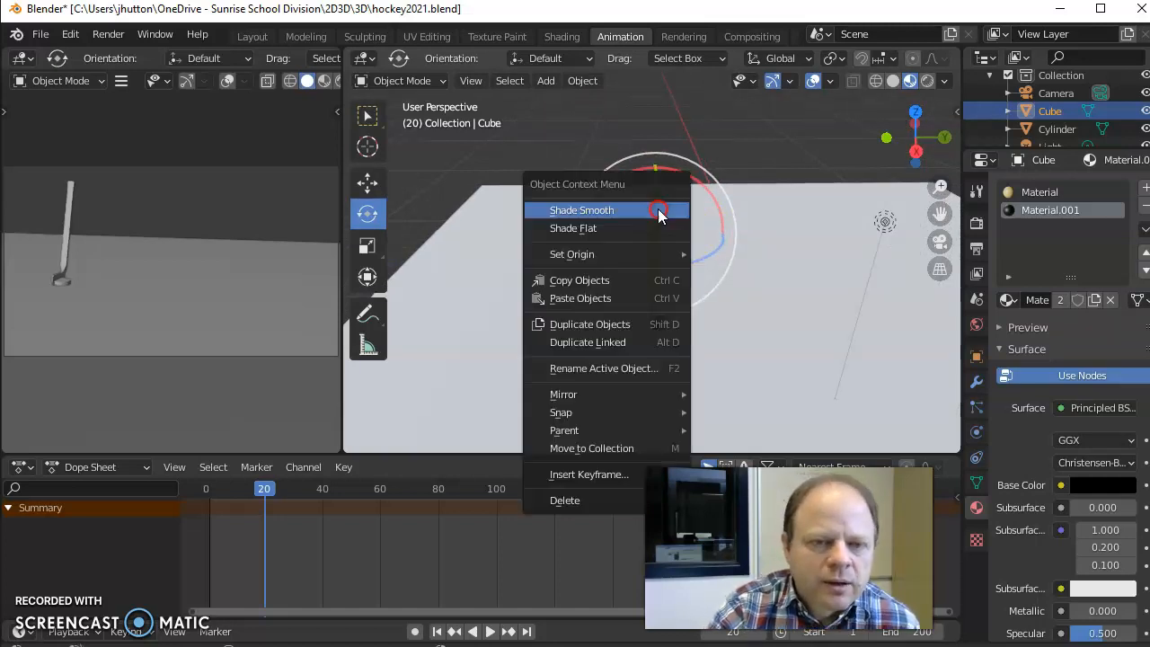
left_click(620, 326)
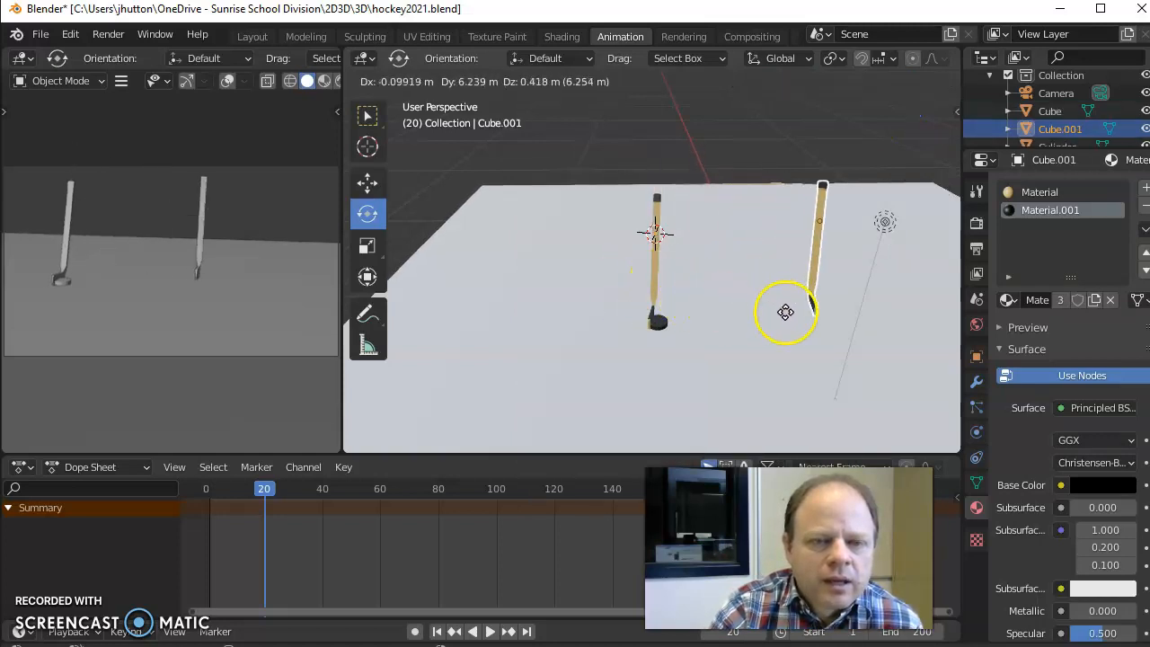
left_click(940, 326)
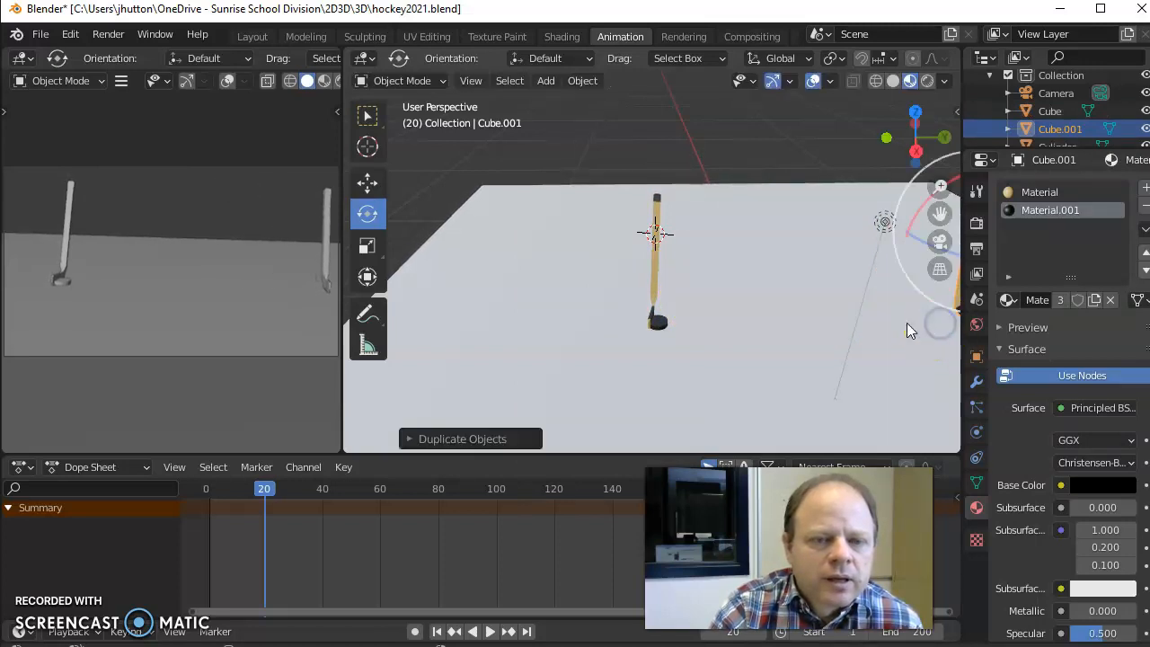
middle_click_drag(751, 306, 804, 300)
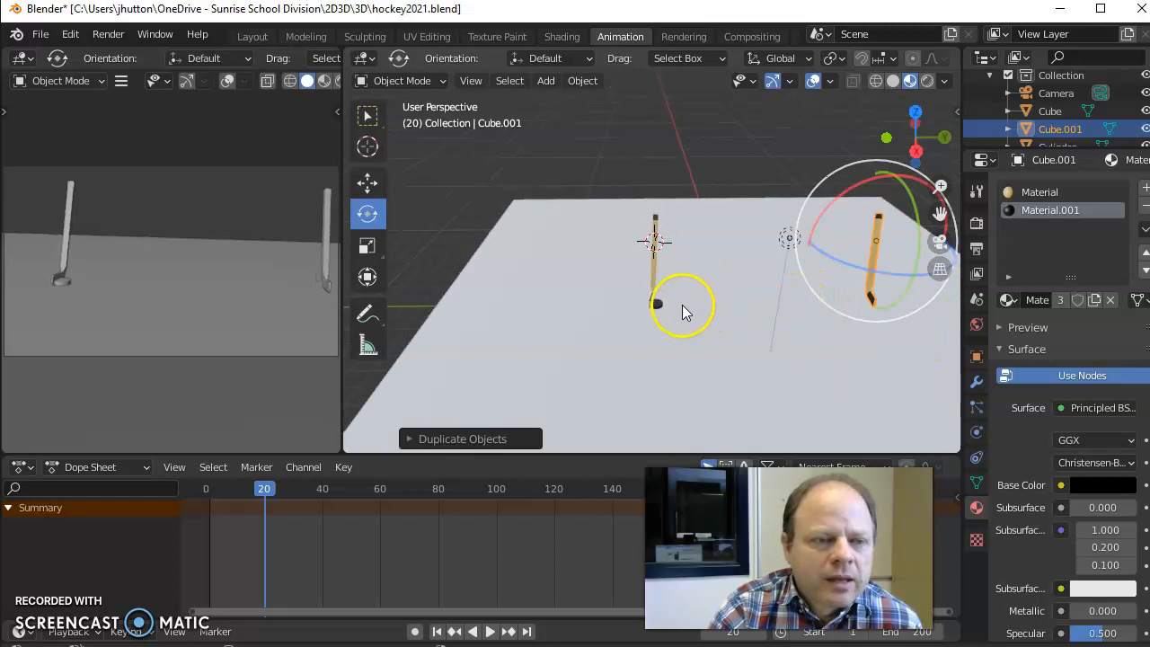
left_click(916, 111)
scroll(673, 213, "down", 4)
left_click_drag(940, 213, 932, 301)
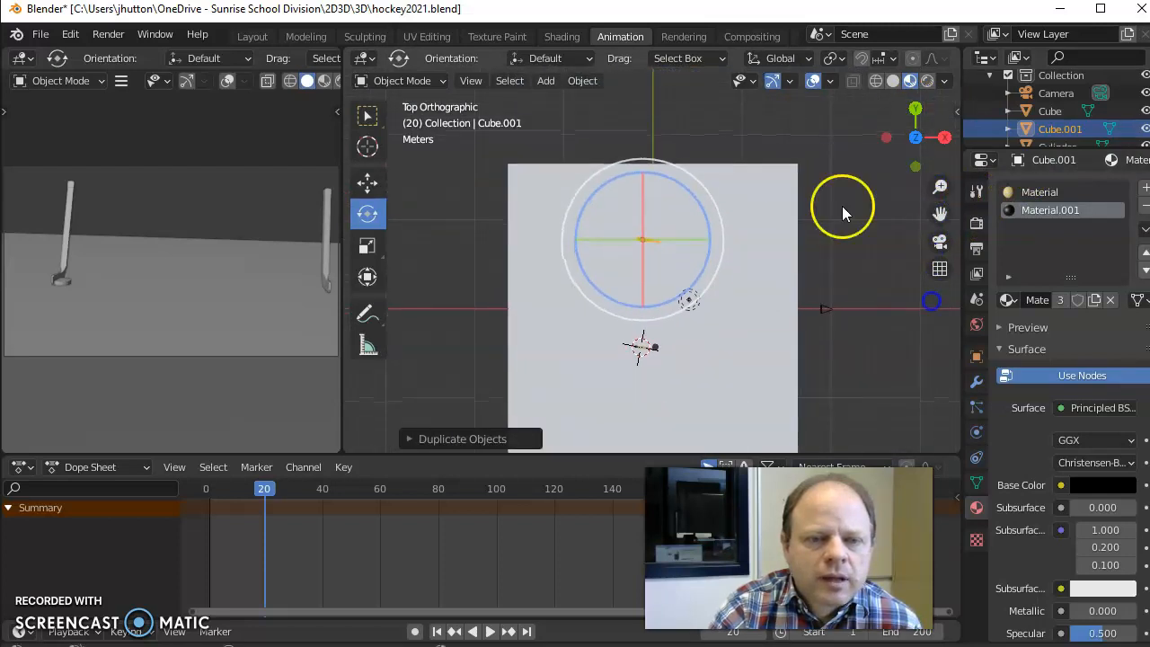
scroll(707, 303, "up", 3)
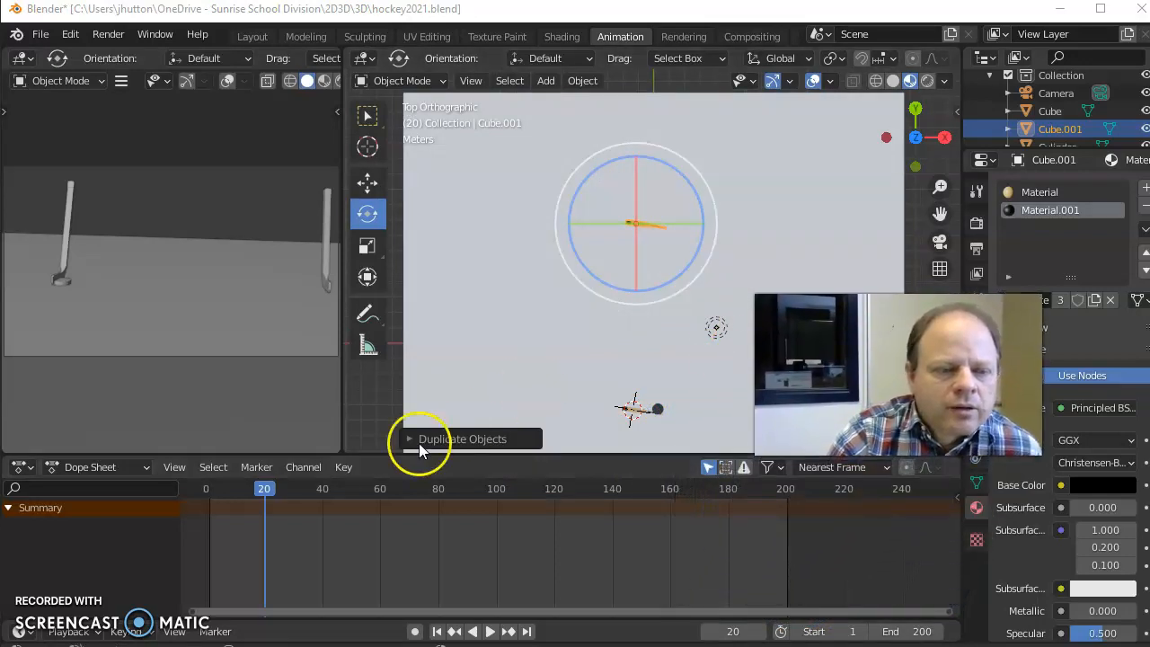
Step: Move the playhead to frame 42 and enter 200 as the animation's end frame
left_click_drag(276, 501, 328, 504)
left_click(917, 632)
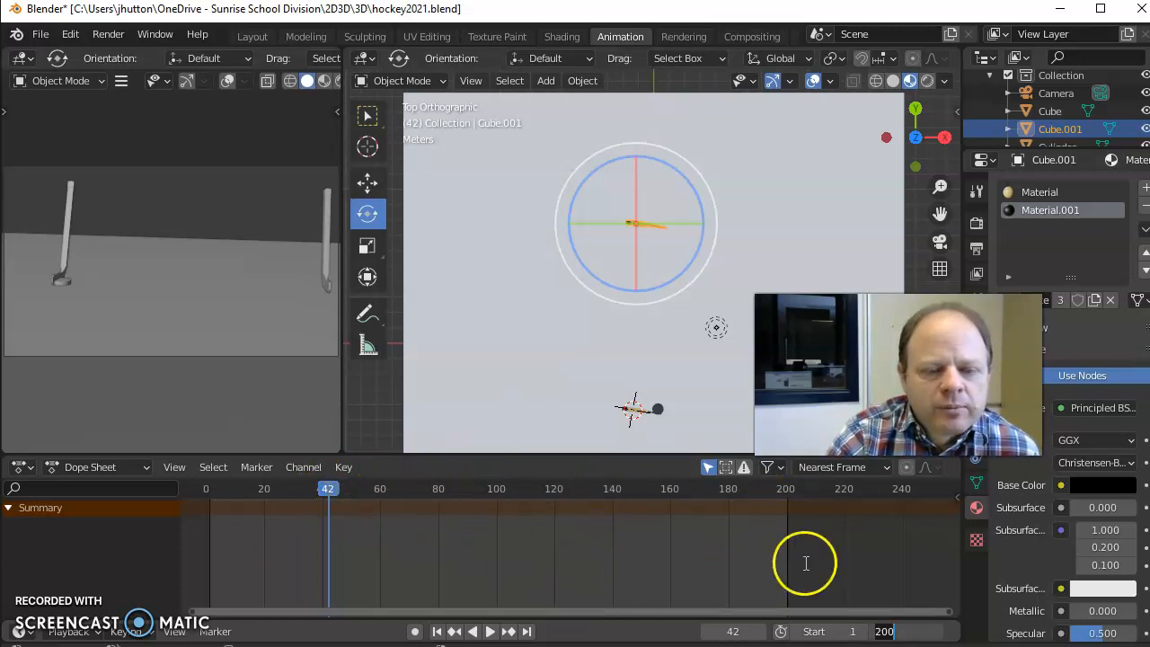
key("Return")
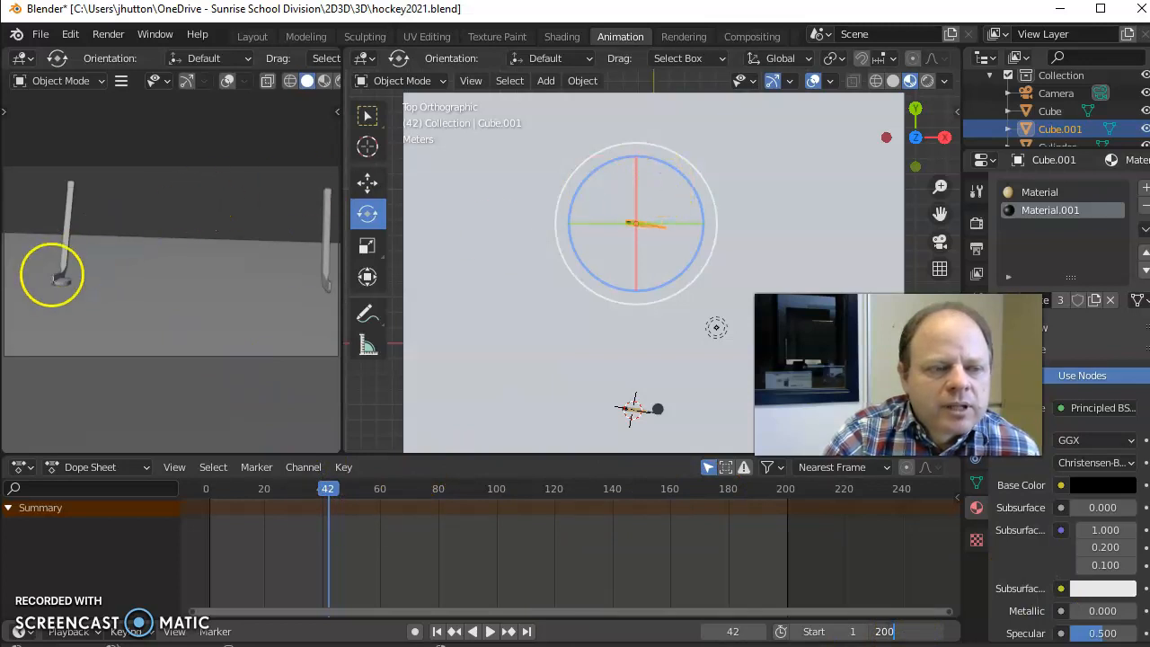
Step: Select the puck and insert a Location & Rotation keyframe for it at frame 0
left_click(661, 409)
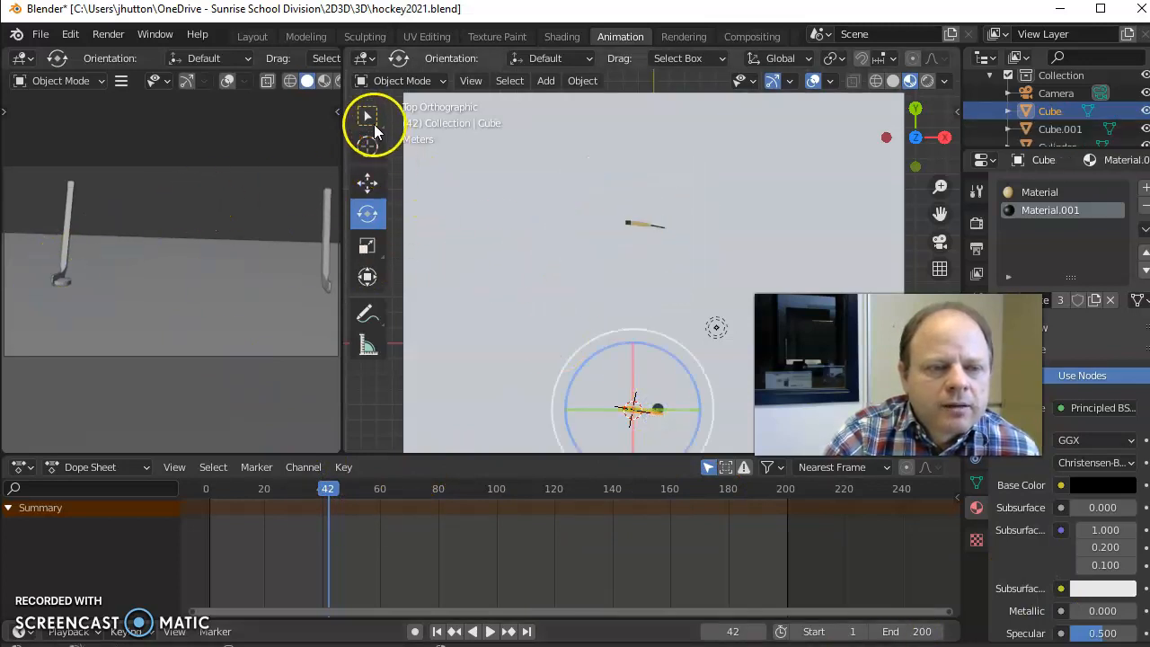
left_click(369, 119)
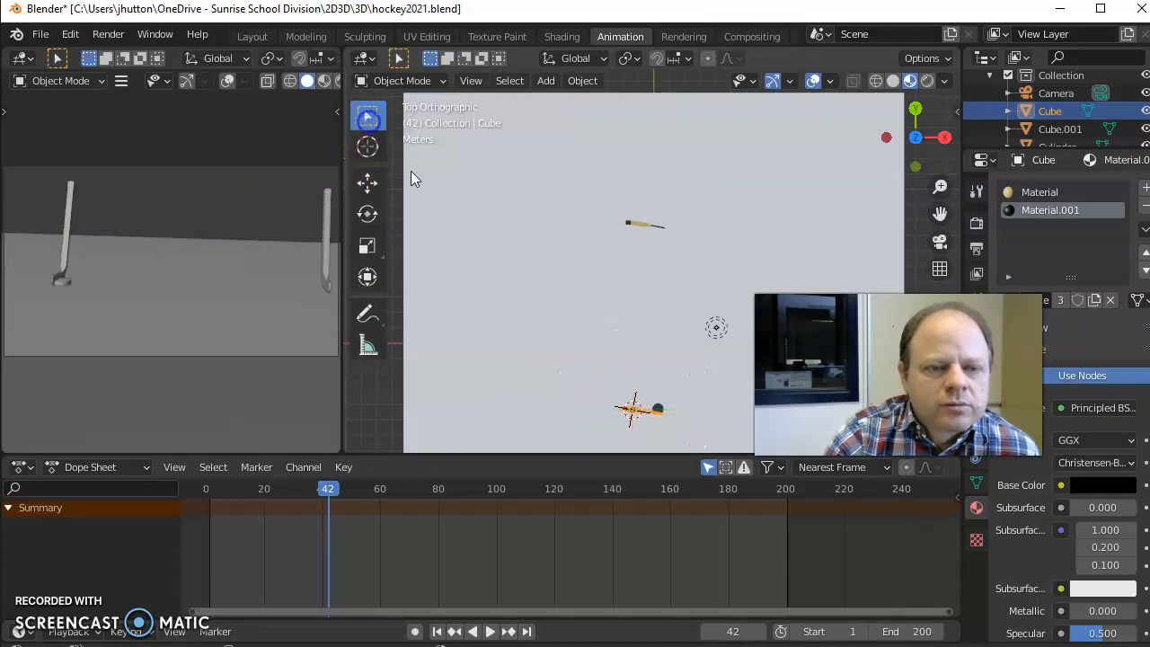
left_click(659, 409)
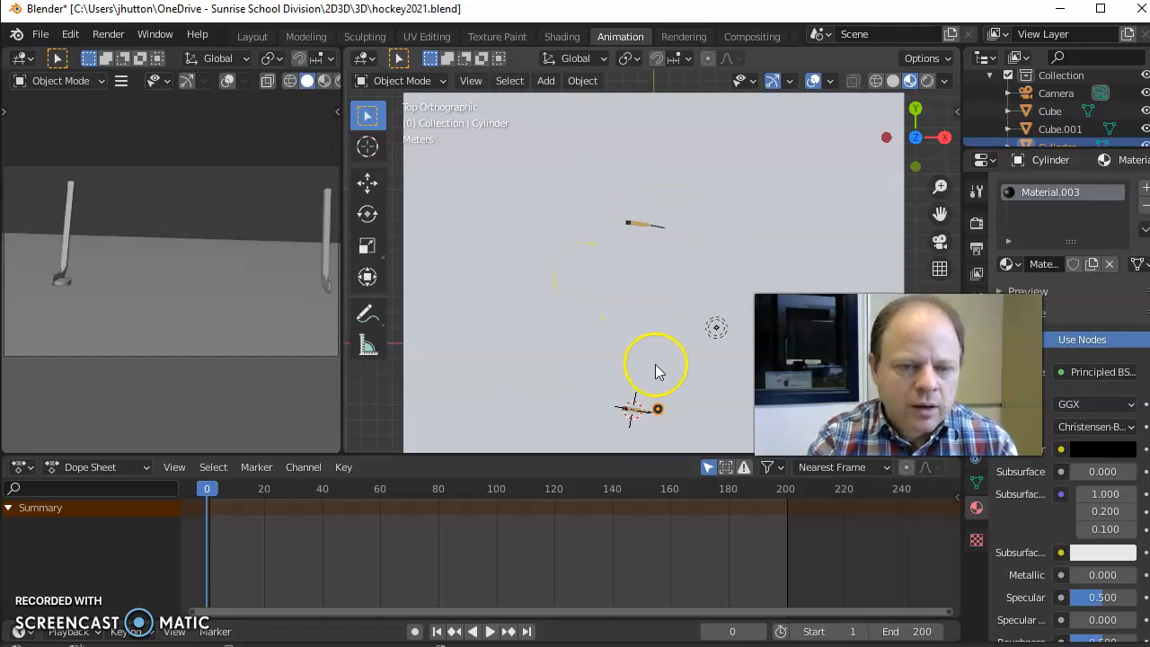
key("i")
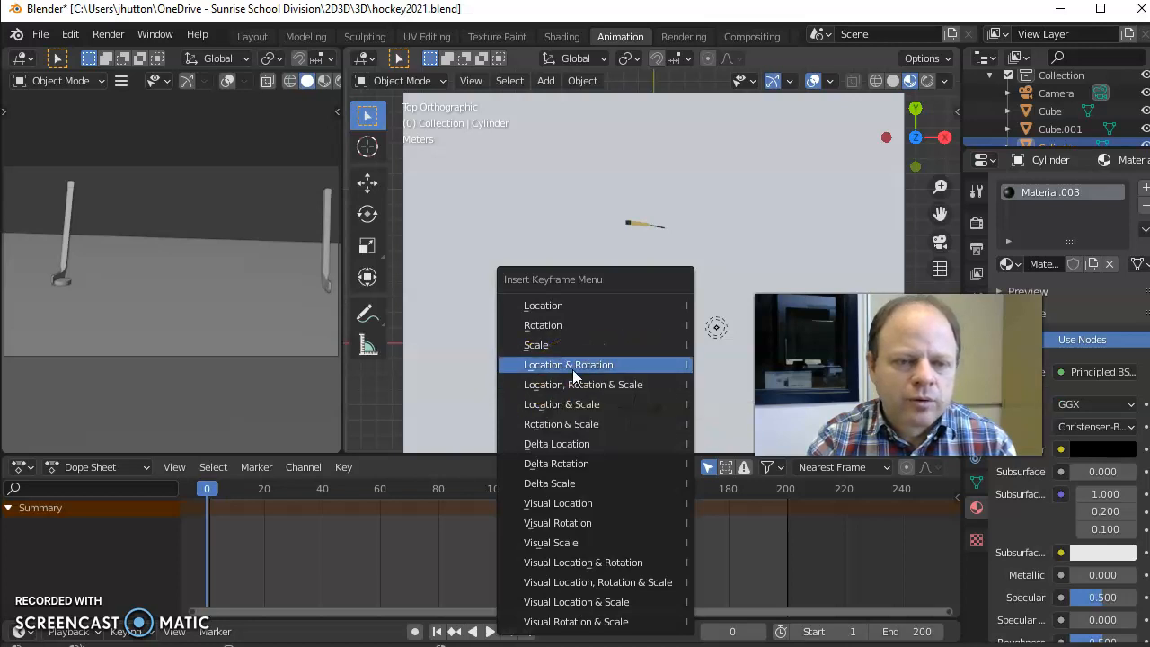
left_click(573, 368)
Step: Insert a Location, Rotation & Scale keyframe for the puck at frame 200, in its starting position
left_click_drag(200, 477, 789, 489)
left_click(657, 410)
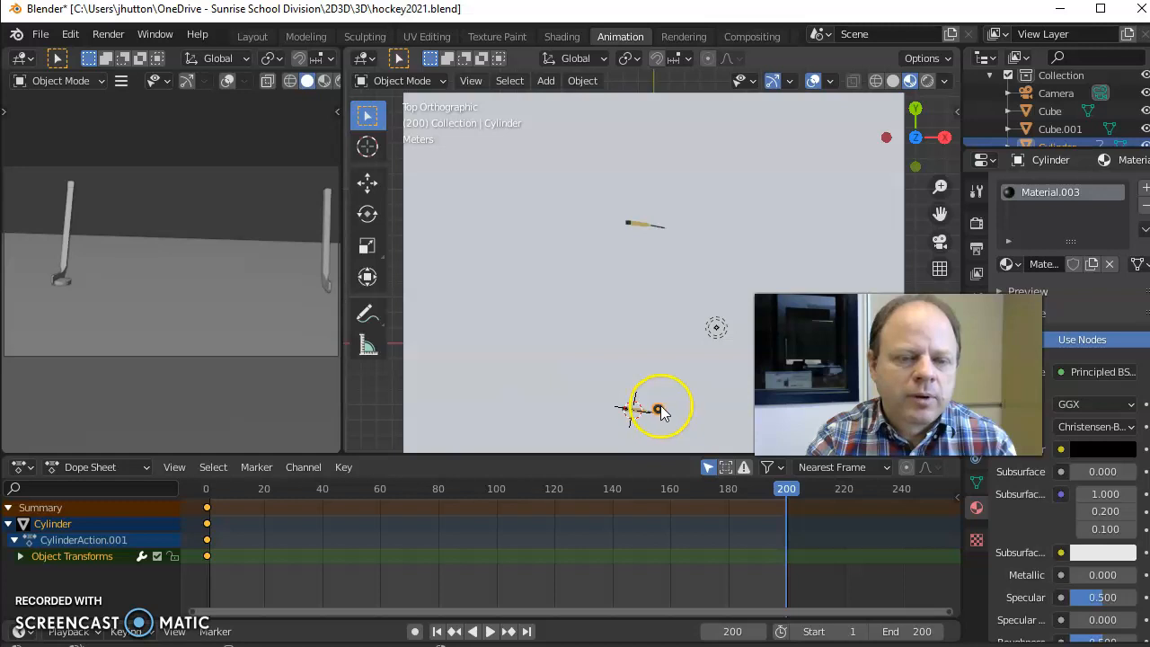
key("i")
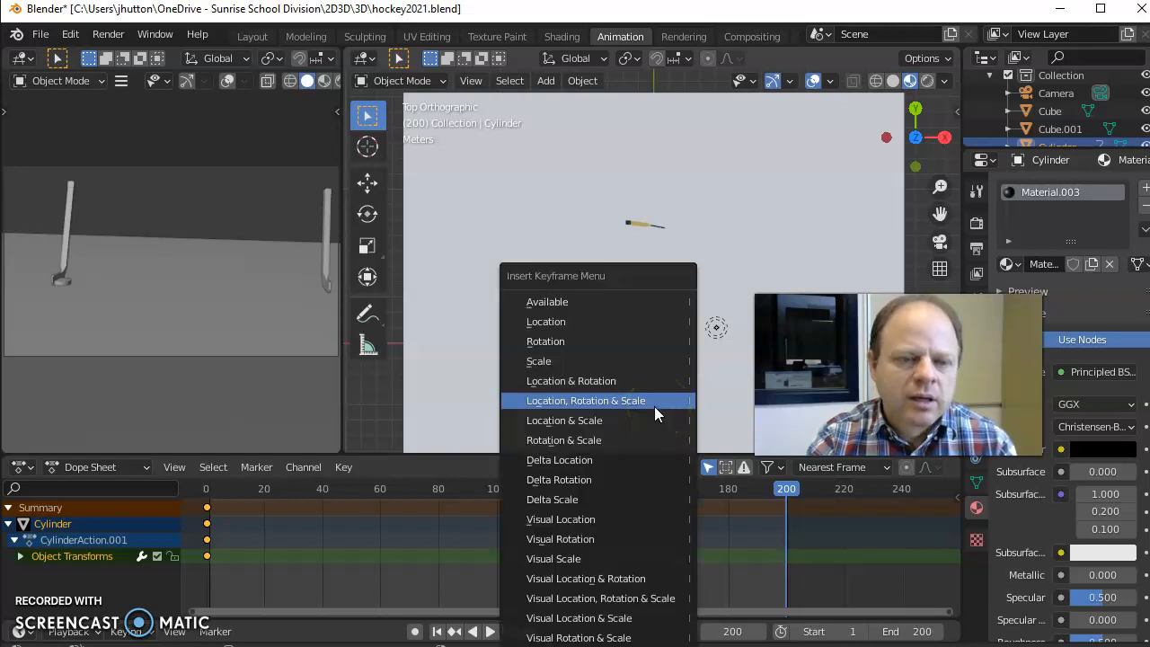
left_click(655, 404)
Step: Keyframe the puck at frame 20, still in its starting position beside the first stick
left_click_drag(789, 488, 265, 476)
left_click(659, 397)
key("i")
left_click(656, 386)
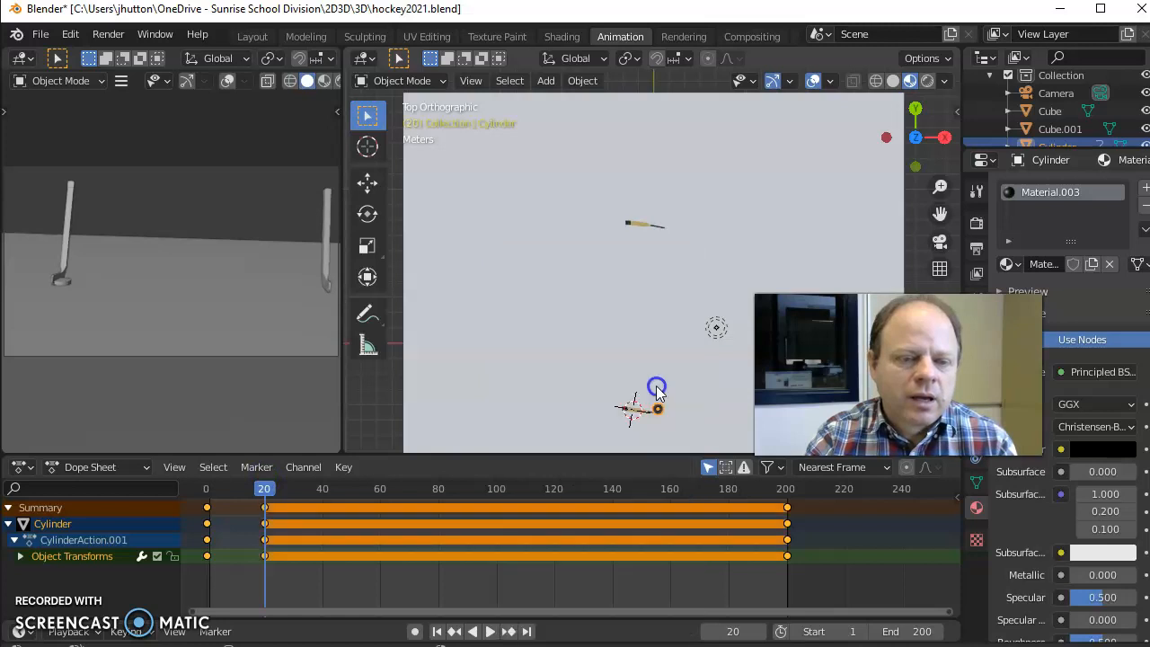
Step: At frame 100, move the puck along Y to the far stick's blade and insert a Location, Rotation & Scale keyframe
left_click(640, 411)
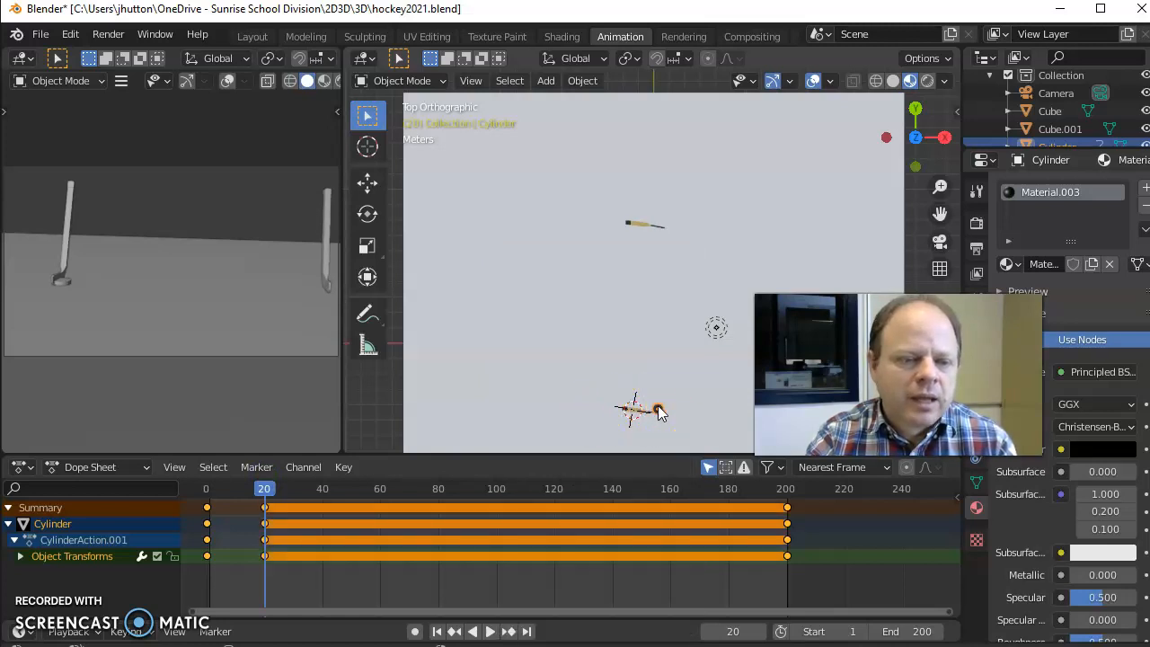
key("space")
left_click(496, 492)
key("space")
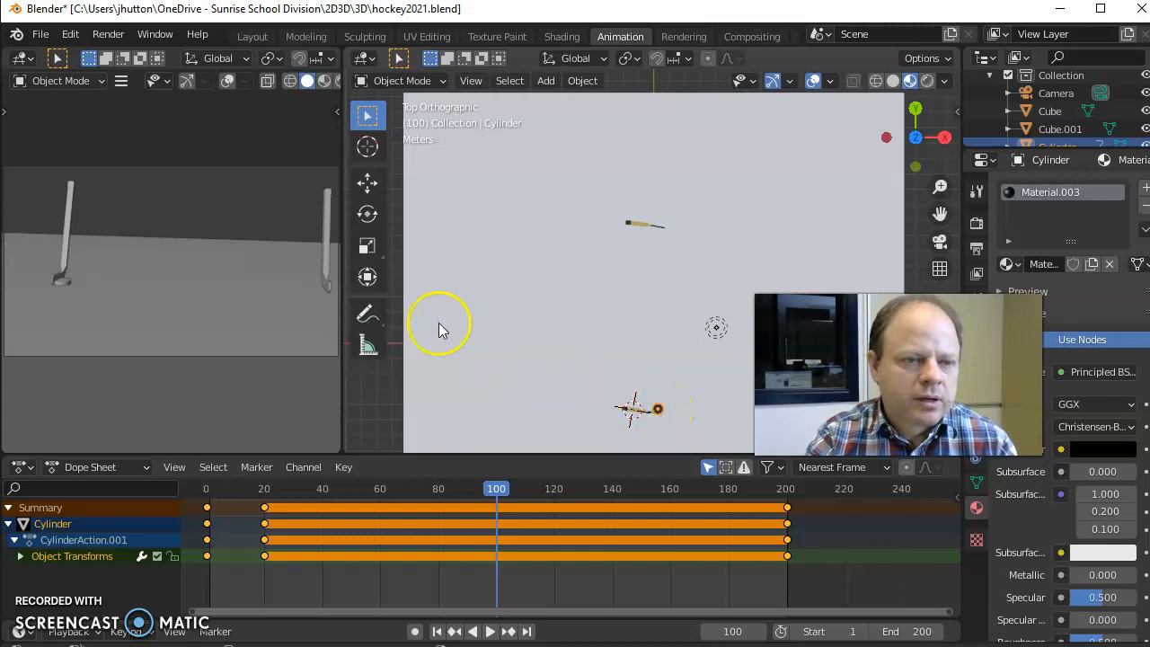
left_click(367, 183)
left_click_drag(661, 329, 665, 146)
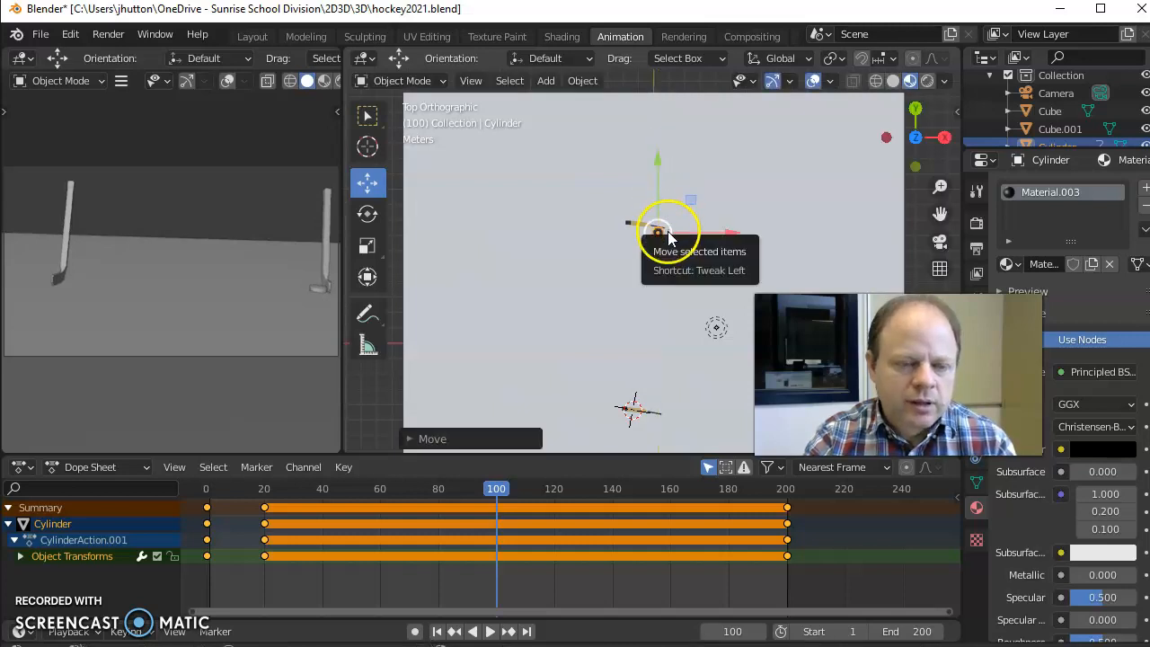
key("i")
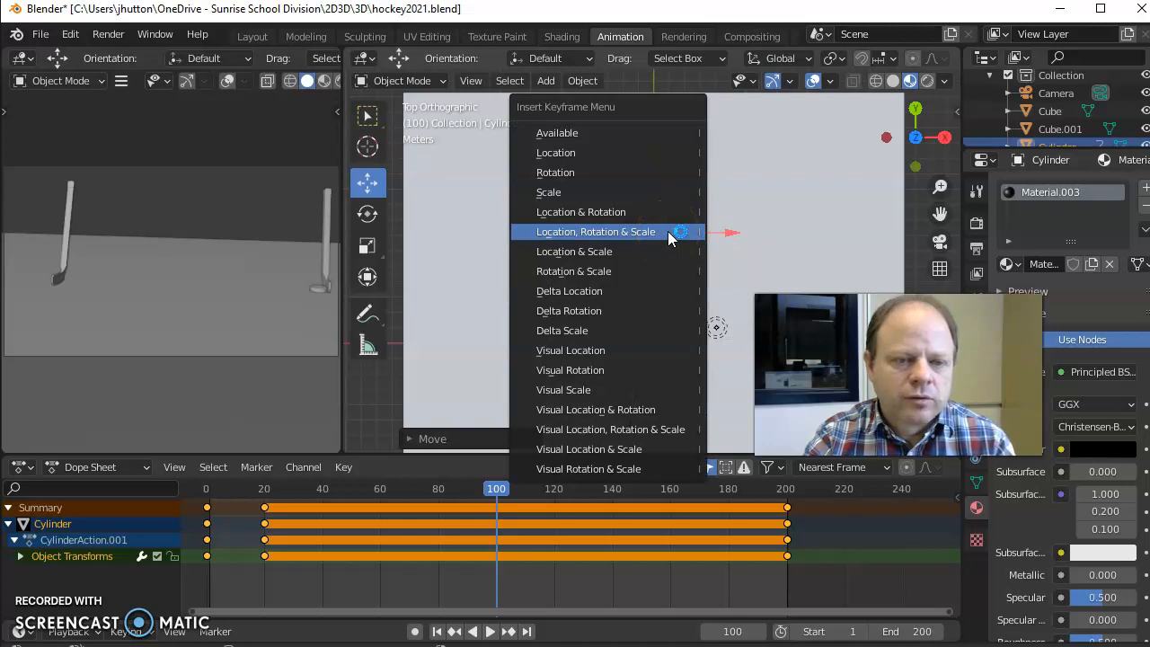
left_click(629, 232)
Step: Hold the puck at the far stick with a Location & Rotation keyframe at frame 120
key("space")
left_click_drag(552, 490, 554, 489)
left_click_drag(660, 173, 664, 150)
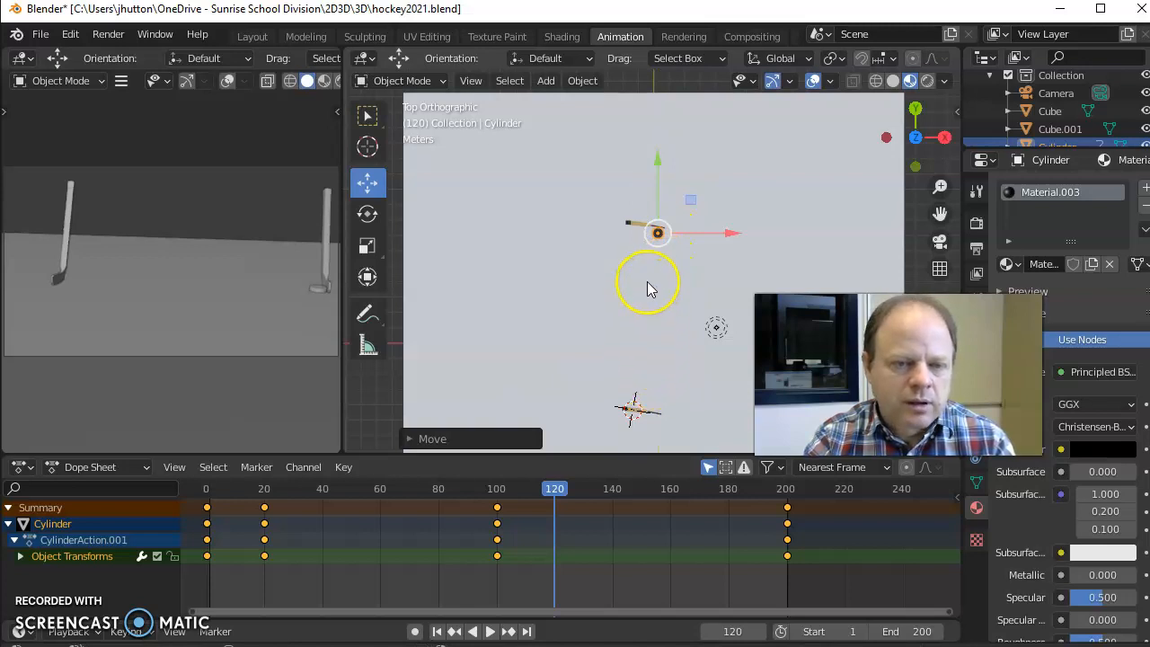
key("i")
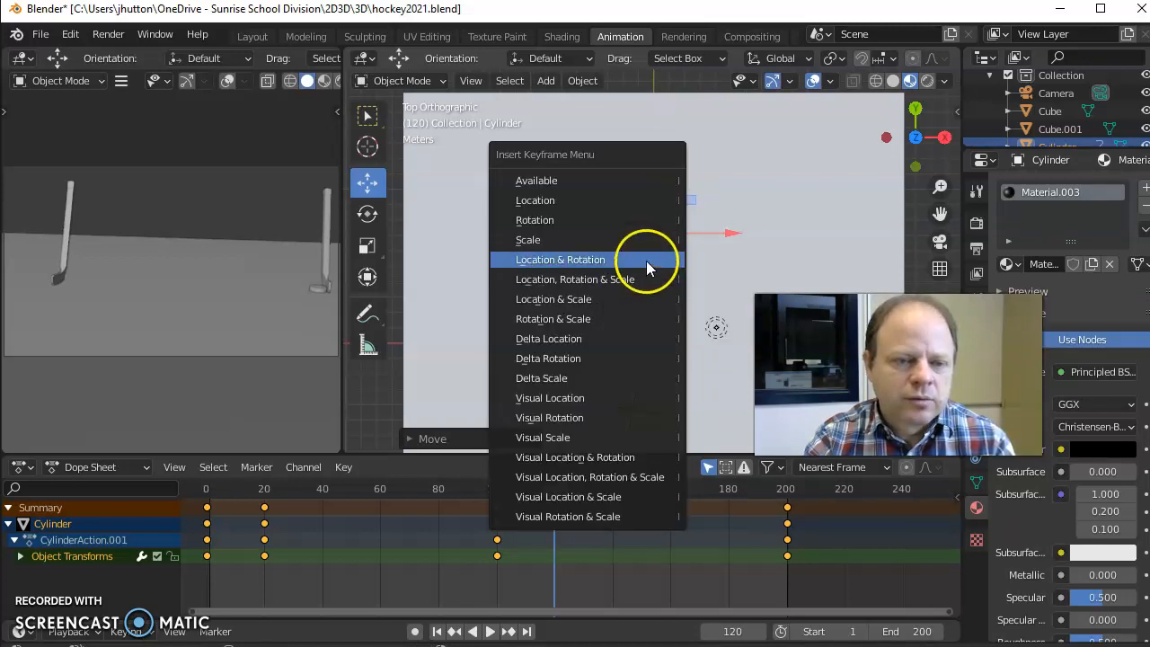
left_click(646, 261)
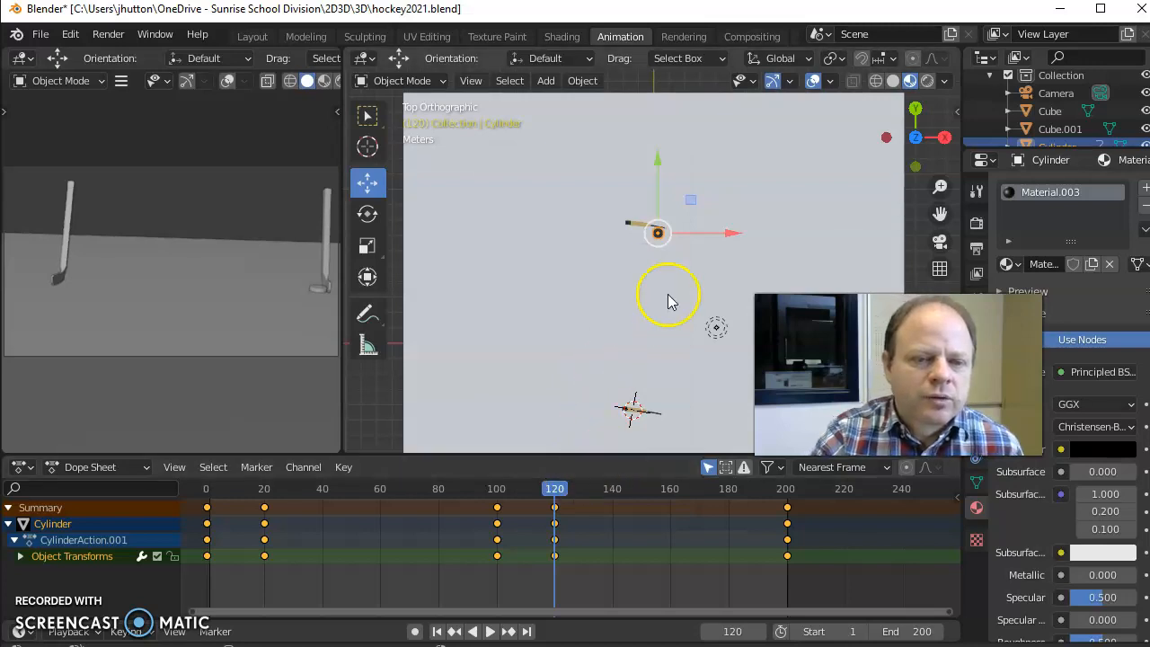
Step: Play back the animation to check the puck's pass between the two sticks
left_click(488, 632)
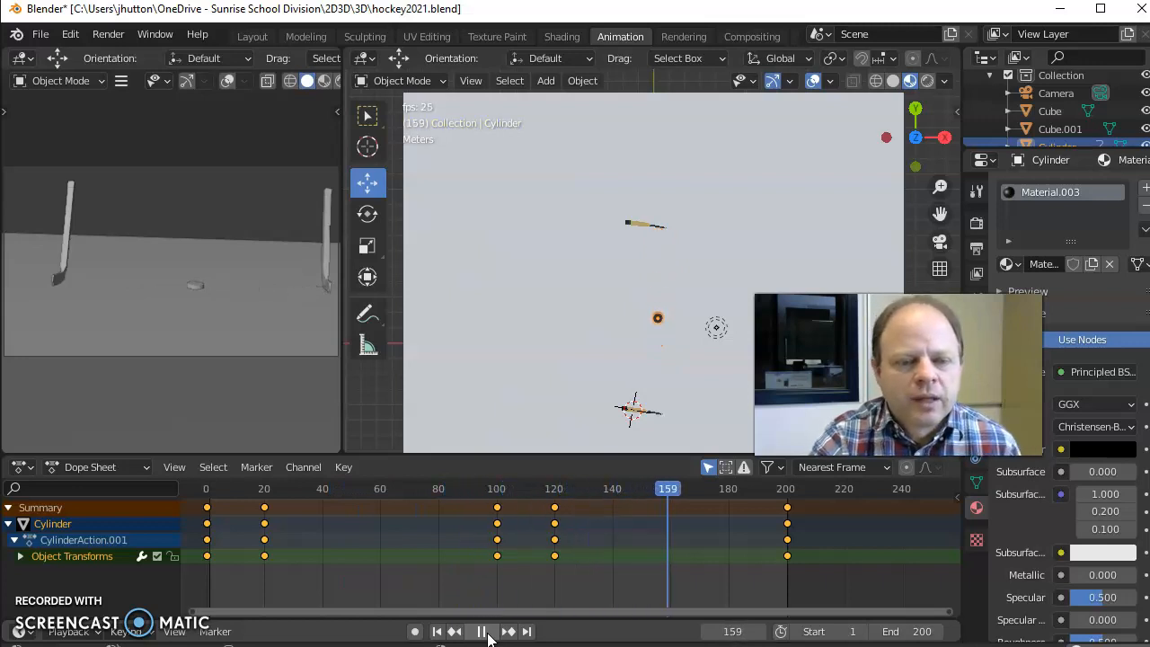
left_click(481, 631)
key("space")
Step: Select the first hockey stick, beside the puck, and insert a Location & Rotation keyframe at frame 1
left_click_drag(236, 488, 210, 494)
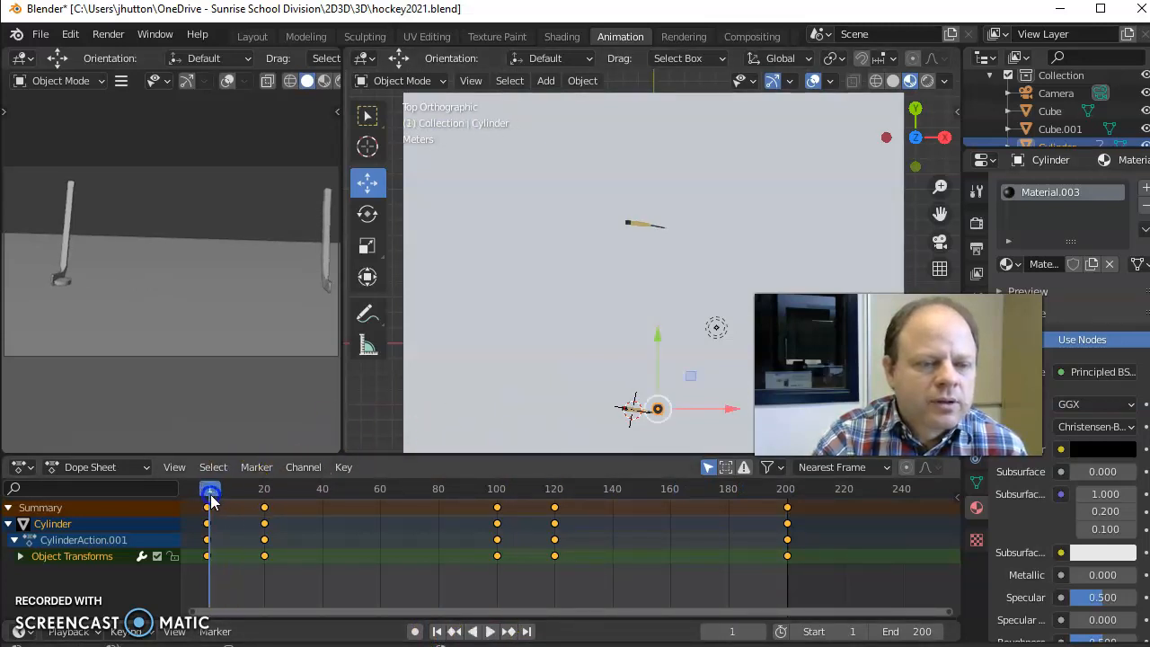
left_click(68, 192)
middle_click_drag(693, 390, 499, 248)
middle_click_drag(640, 325, 542, 324)
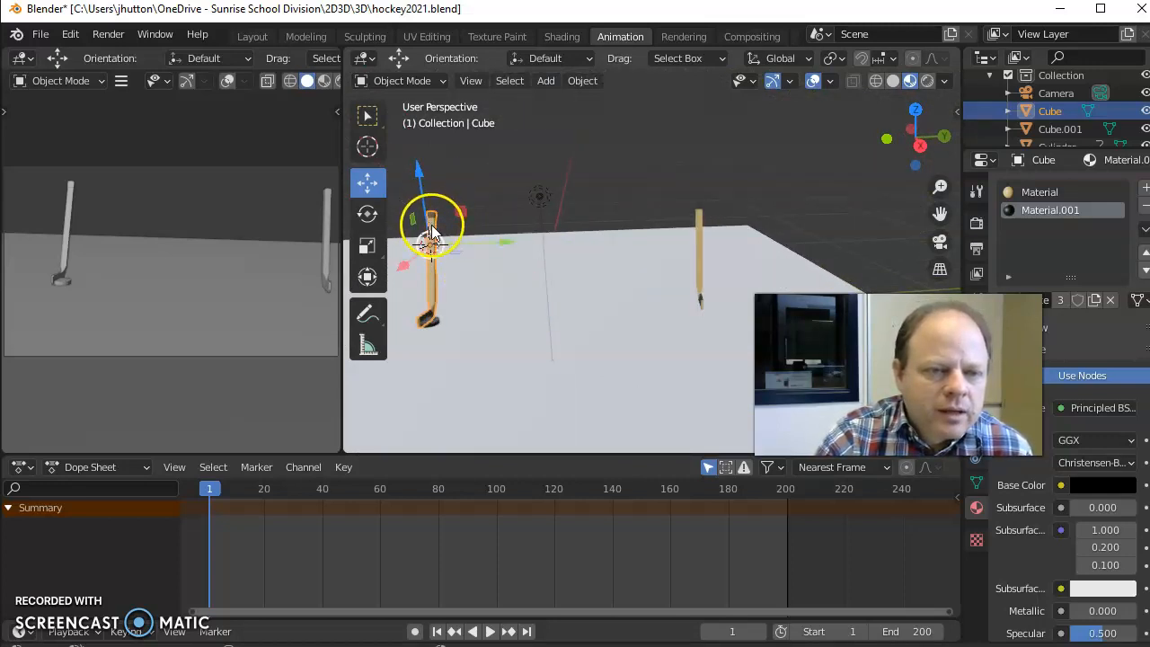
left_click(366, 213)
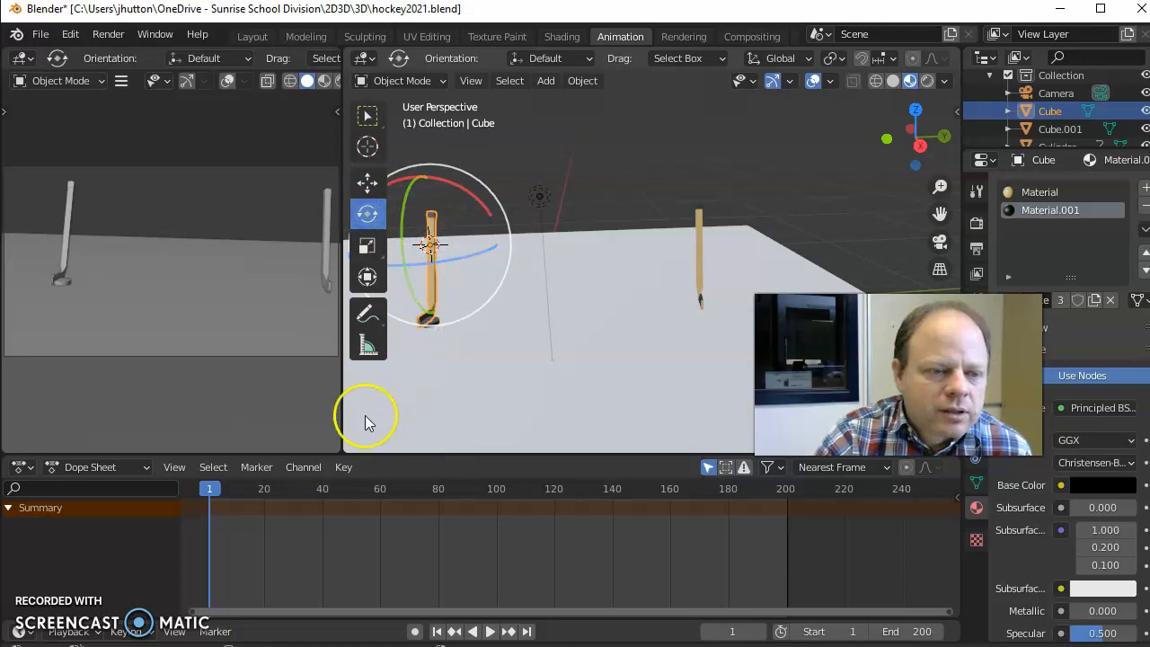
scroll(396, 499, "down", 5)
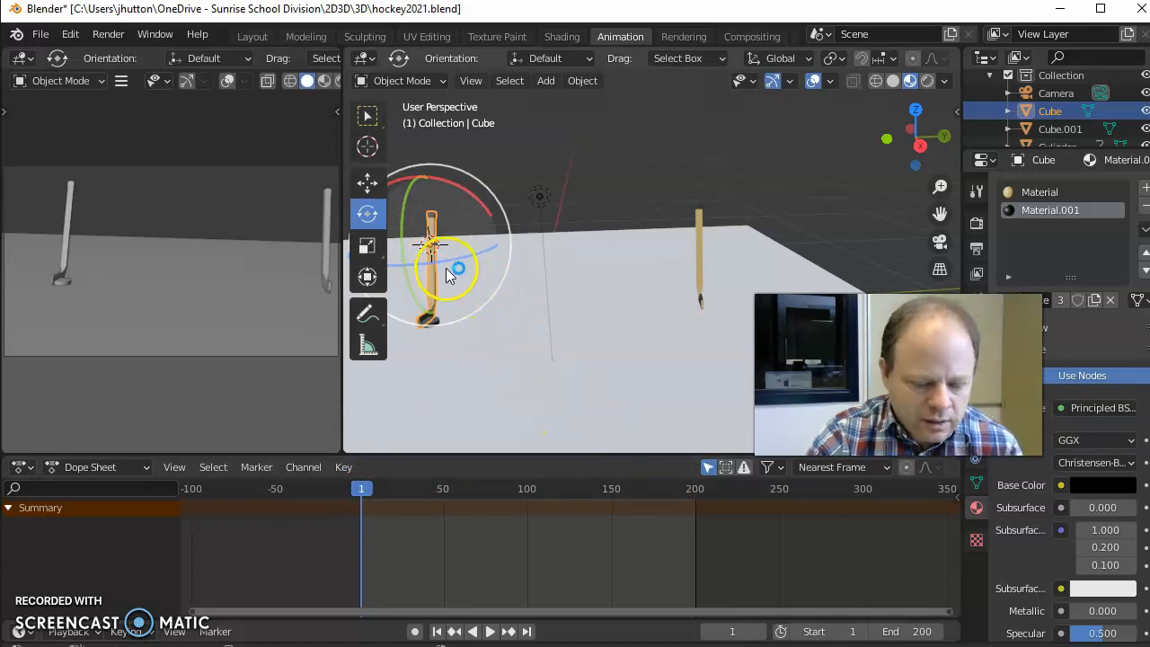
key("i")
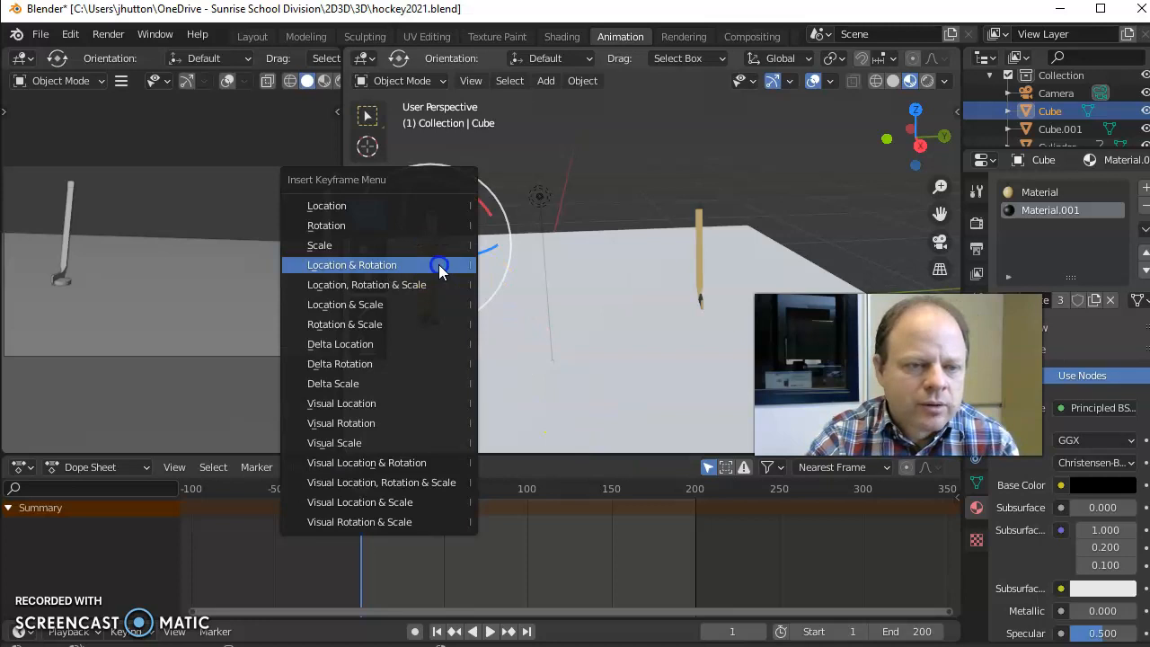
left_click(437, 266)
Step: Keyframe the first hockey stick's upright pose at frames 200 and 40
left_click_drag(359, 488, 695, 486)
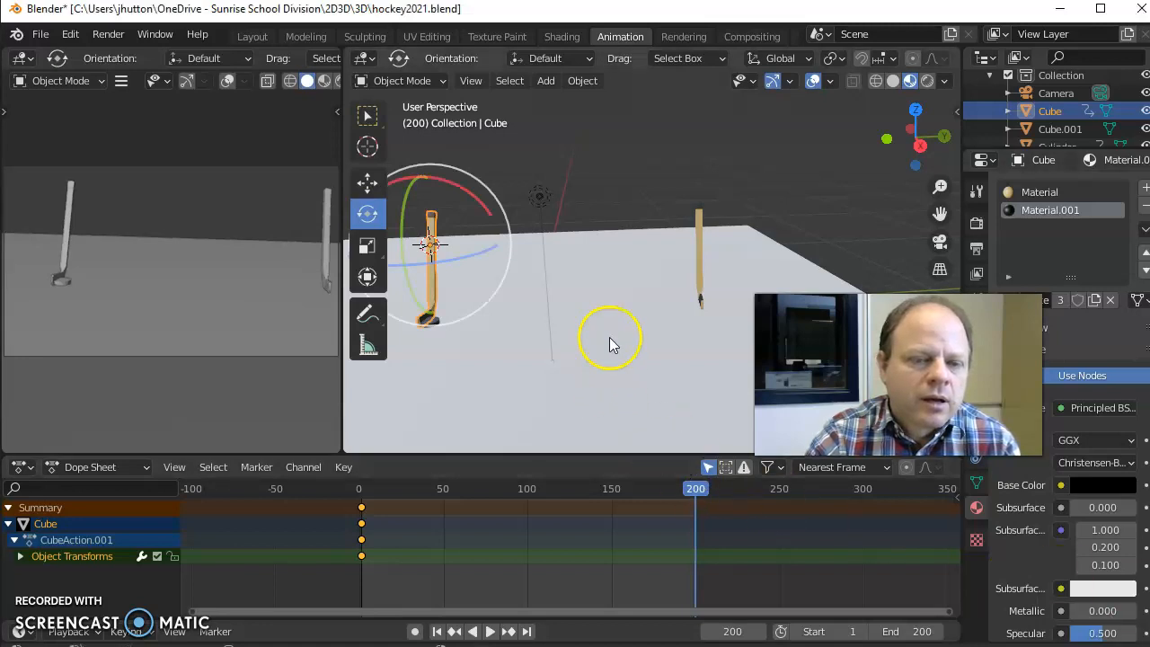
key("i")
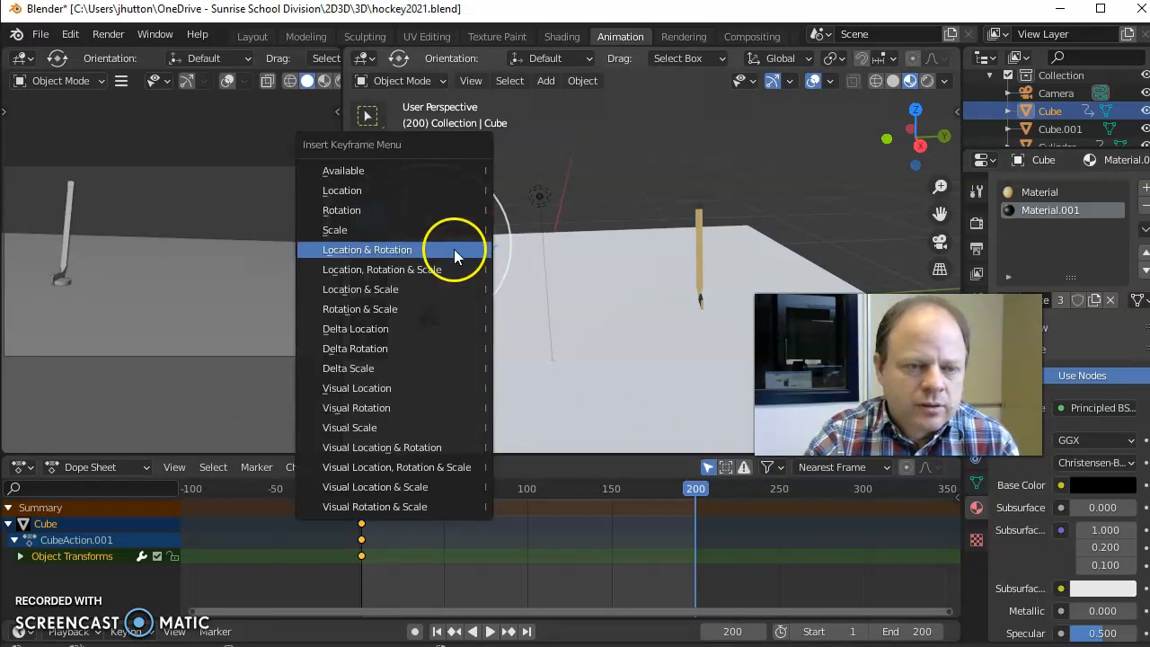
left_click(454, 249)
left_click_drag(699, 490, 427, 493)
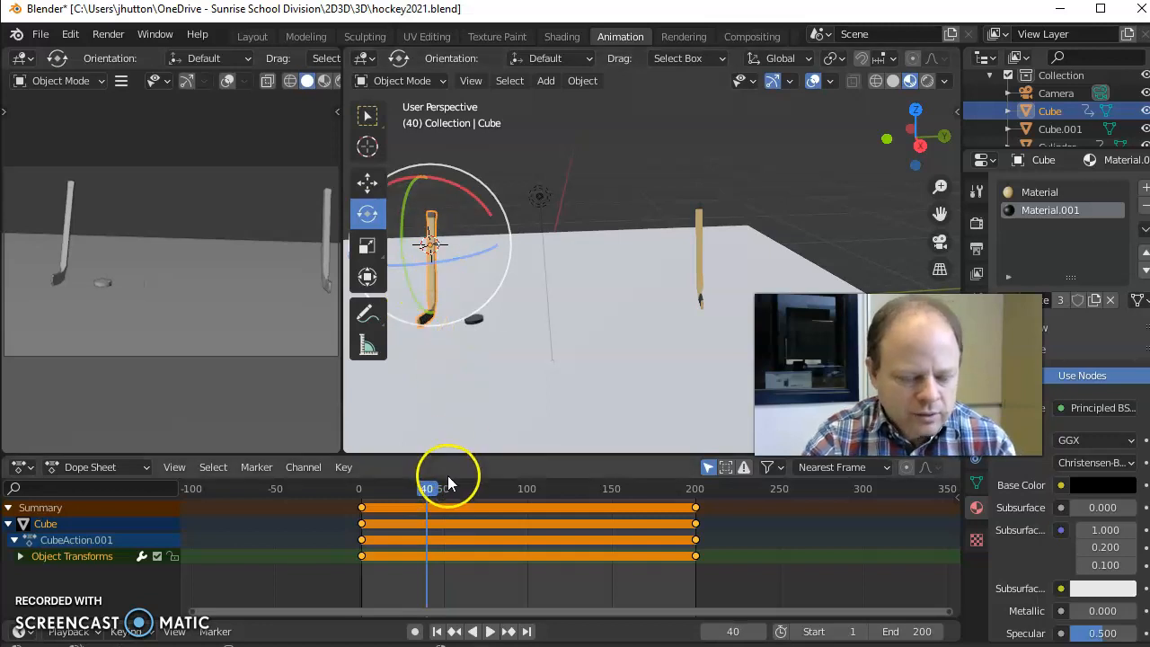
key("i")
left_click(434, 288)
Step: At frame 10, rotate the first stick about X into a backswing away from the puck and insert a Location & Rotation keyframe
left_click_drag(428, 488, 376, 493)
left_click(616, 575)
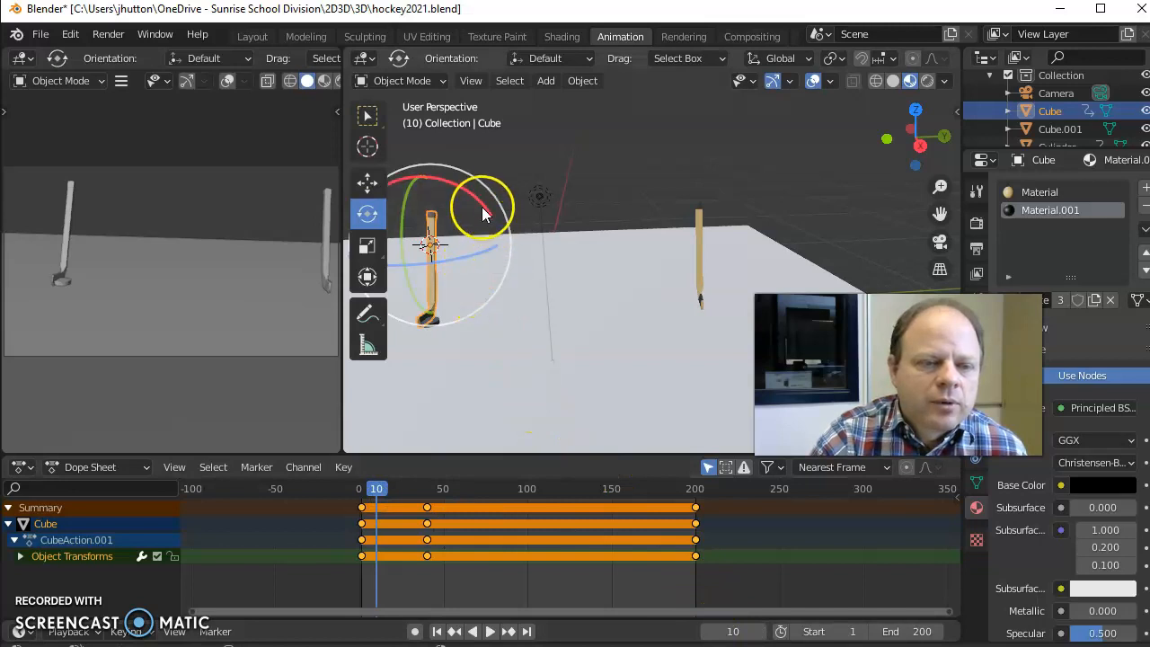
left_click_drag(483, 212, 491, 257)
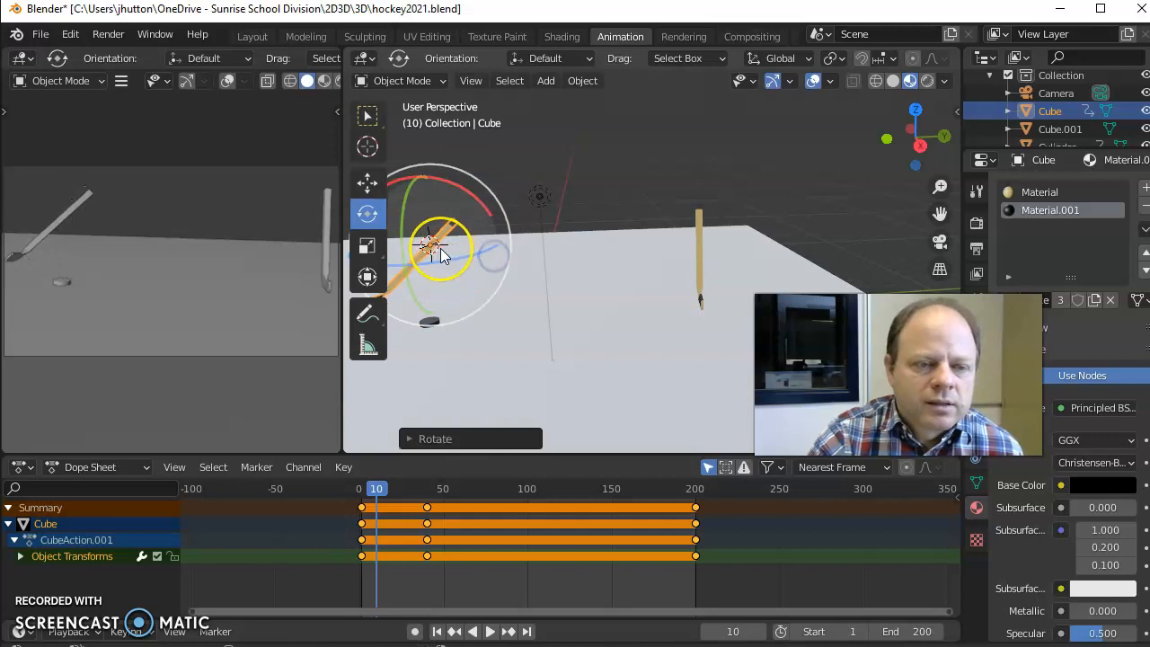
key("i")
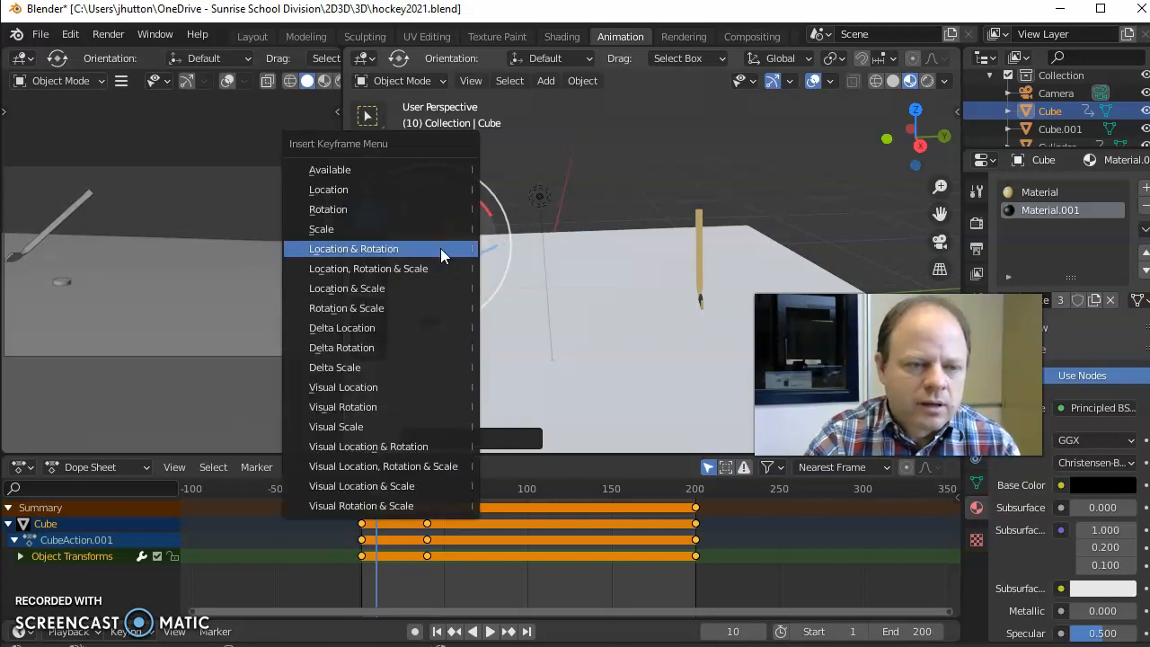
left_click(440, 249)
Step: At frame 31, rotate the first stick about X until its blade meets the puck and insert a Location & Rotation keyframe
left_click(377, 488)
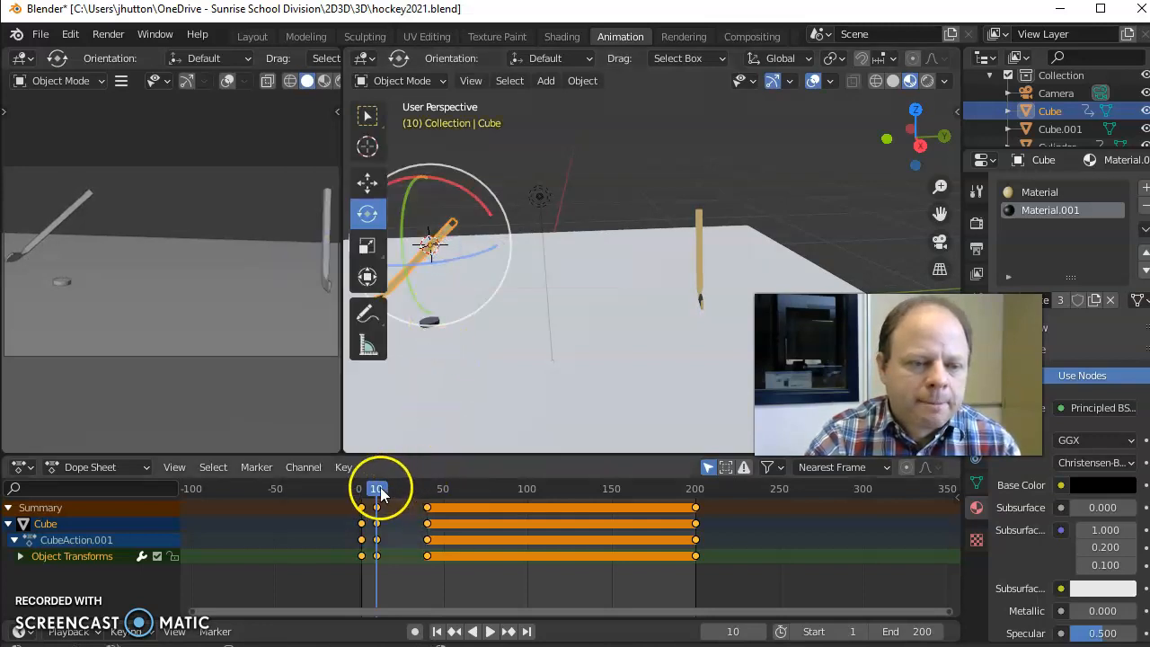
key("space")
mouse_move(418, 491)
left_mouse_down()
mouse_move(404, 494)
mouse_move(411, 488)
left_mouse_up()
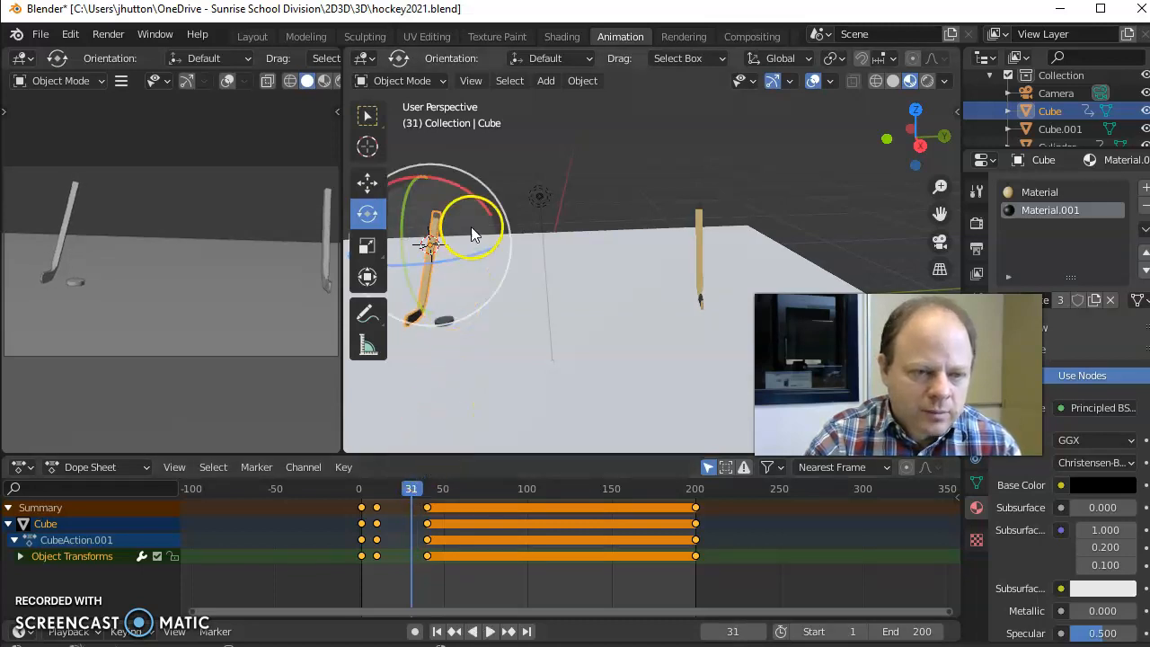
left_click_drag(488, 209, 483, 197)
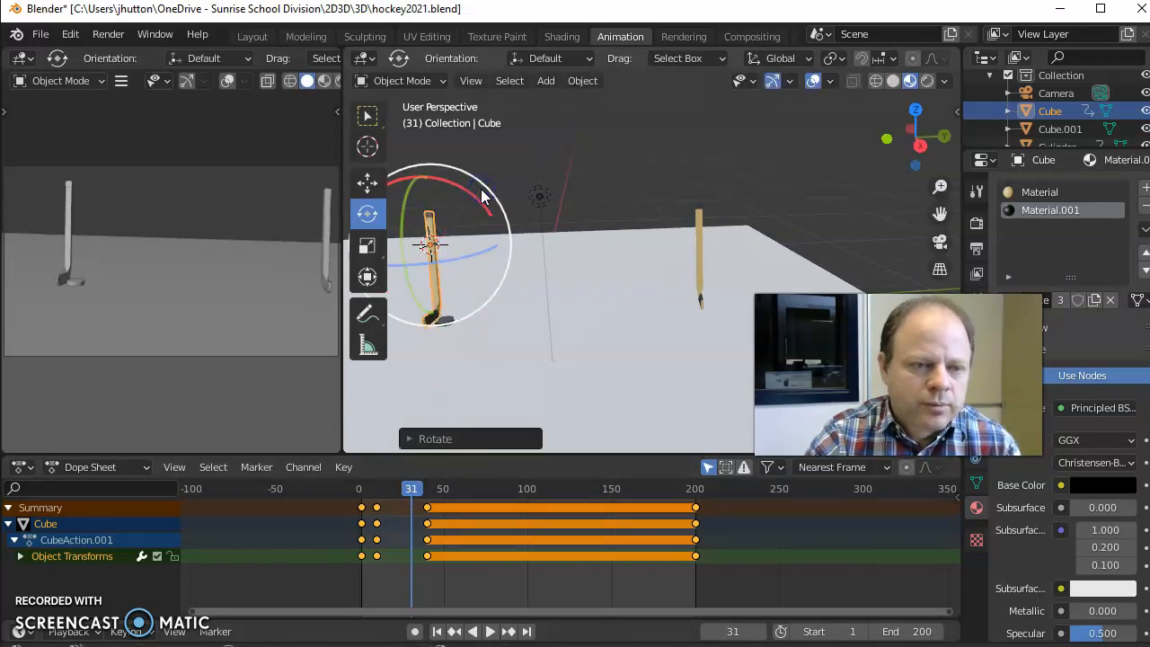
key("i")
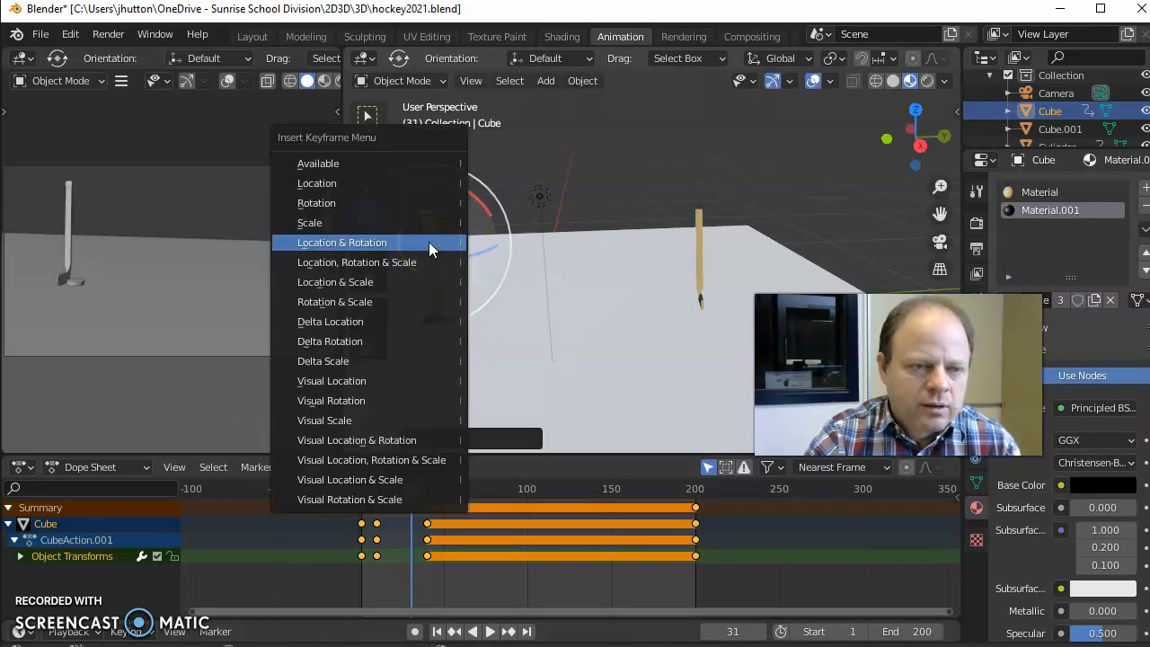
left_click(429, 242)
Step: Play the animation from near its start to check the first stick's swing
left_click_drag(409, 481, 382, 488)
left_click(435, 547)
left_click(486, 632)
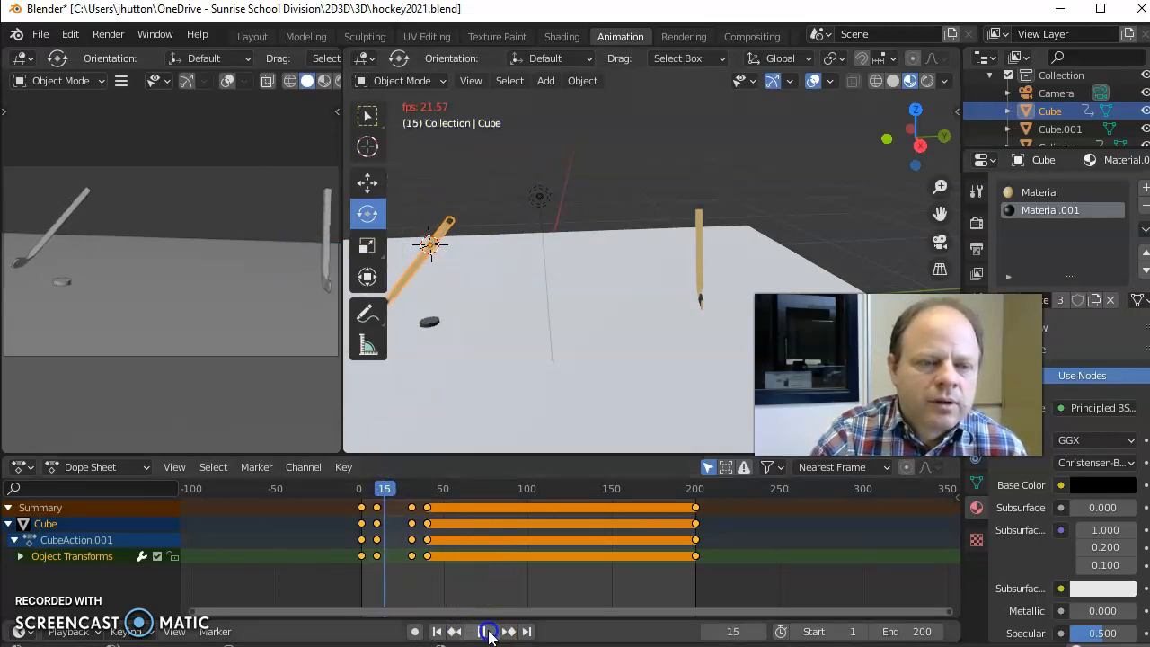